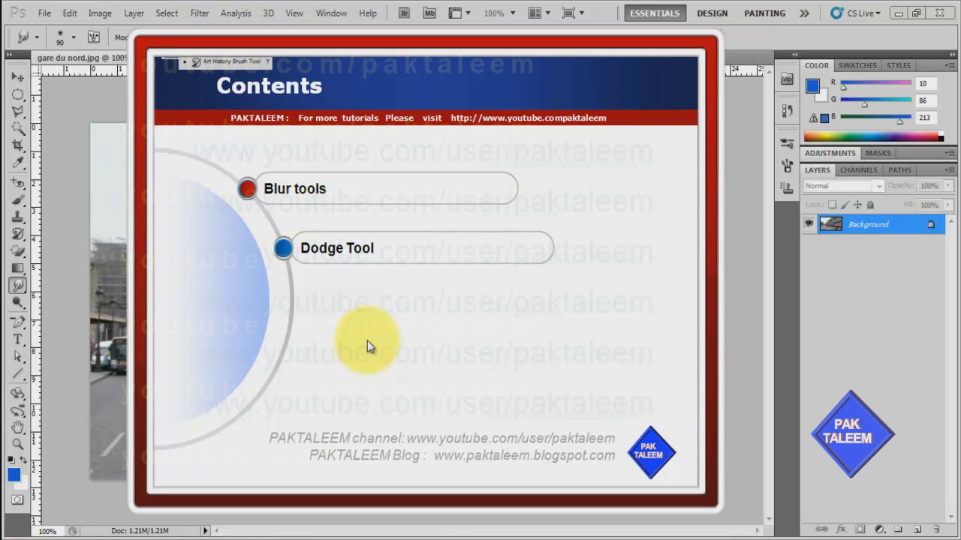
Activate the Blur tool and duplicate the Background layer of the street photo.
click(367, 340)
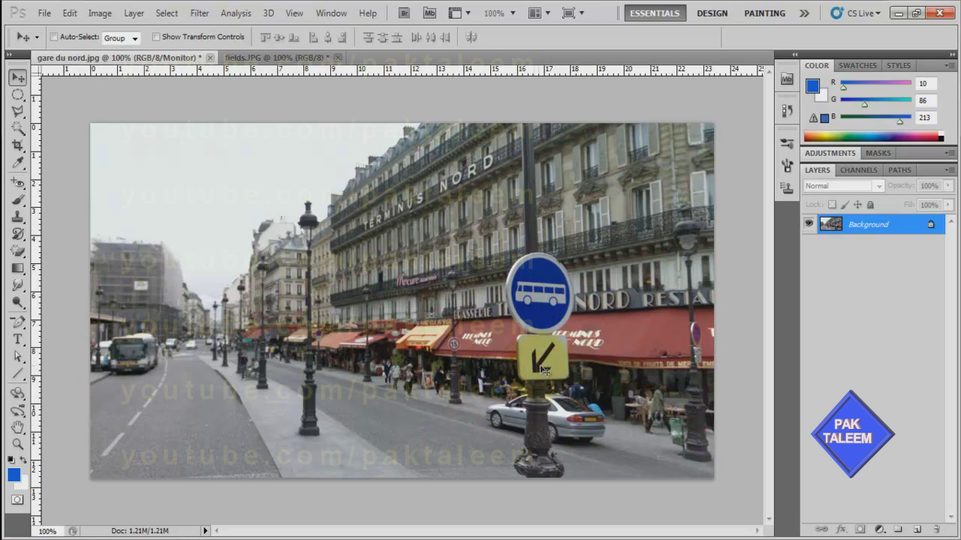
key(r)
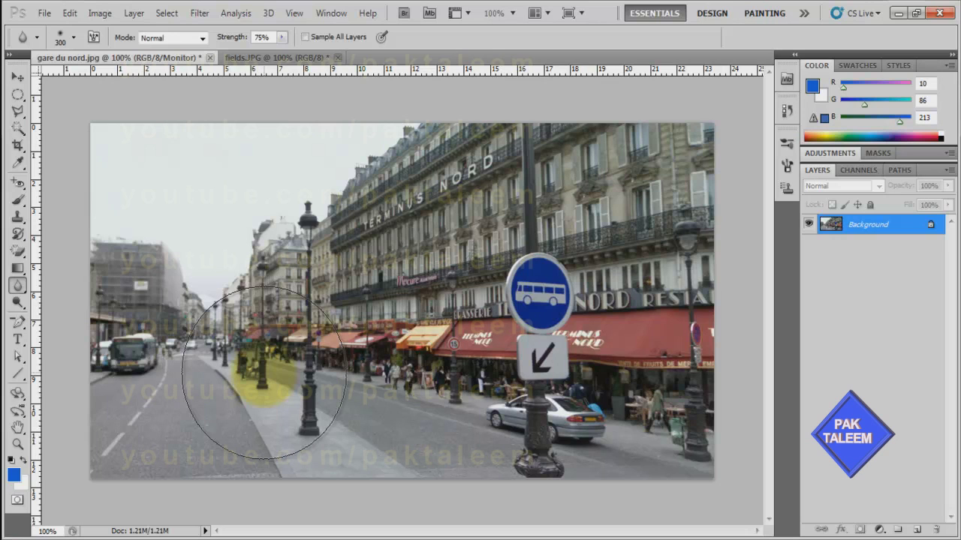
click(840, 224)
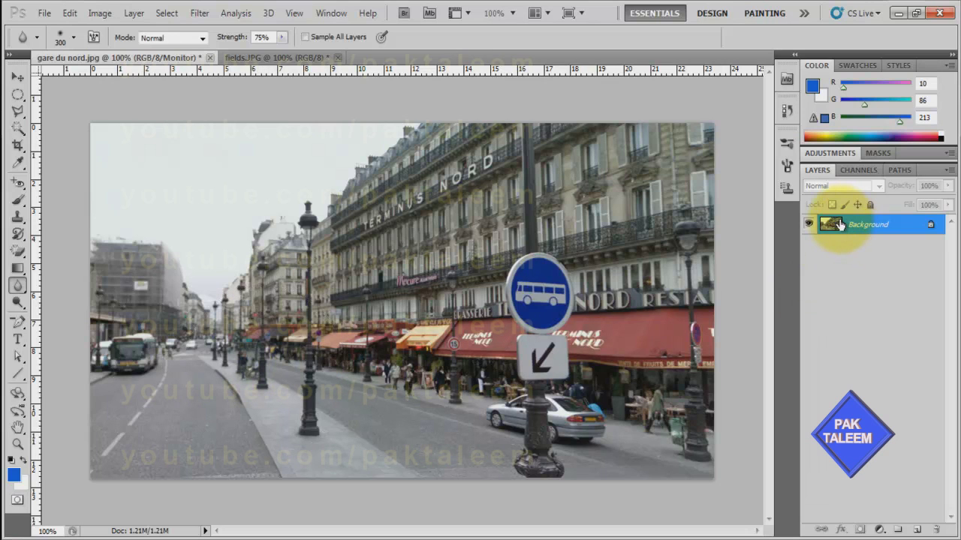
key(ctrl+j)
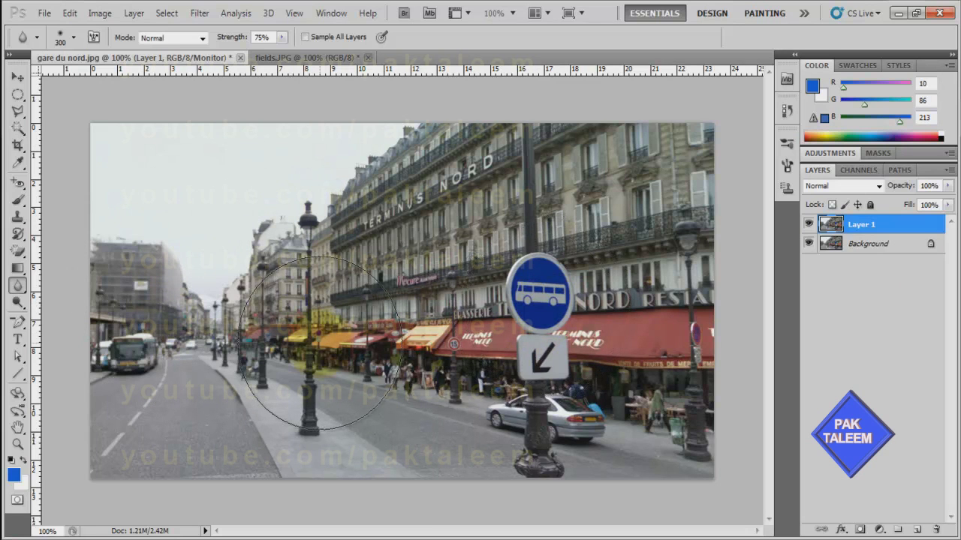
Draw an elliptical marquee selection closely around the round blue bus sign.
click(18, 95)
click(71, 109)
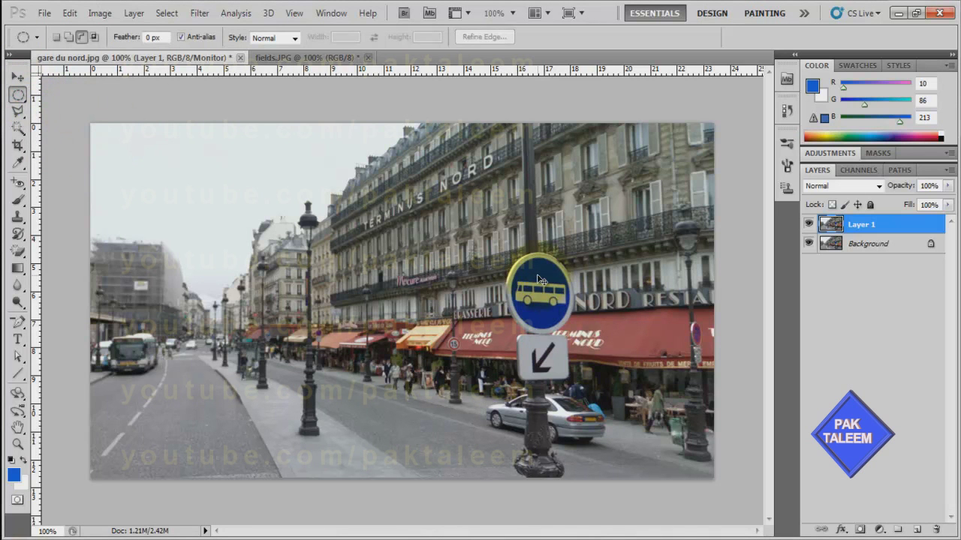
key(ctrl+plus)
key(ctrl+plus)
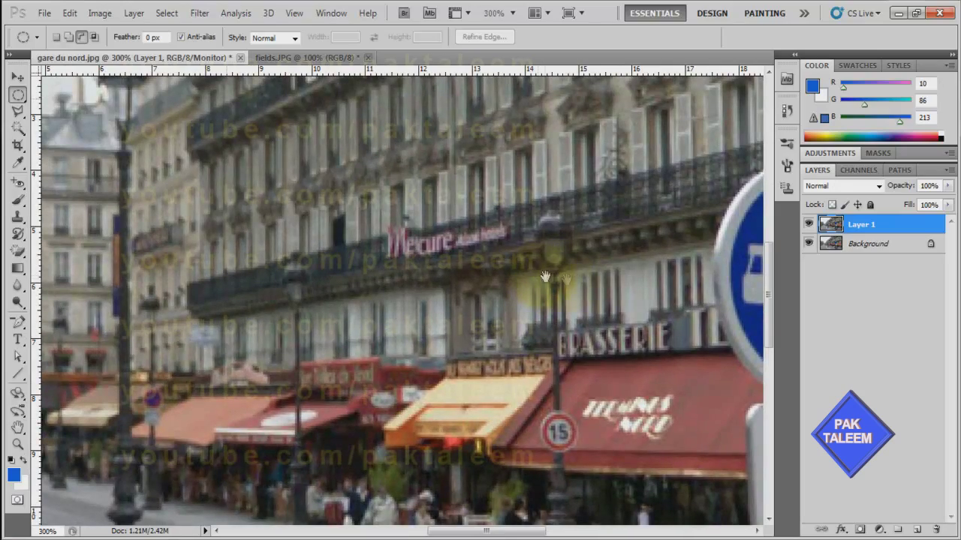
drag(620, 273, 207, 275)
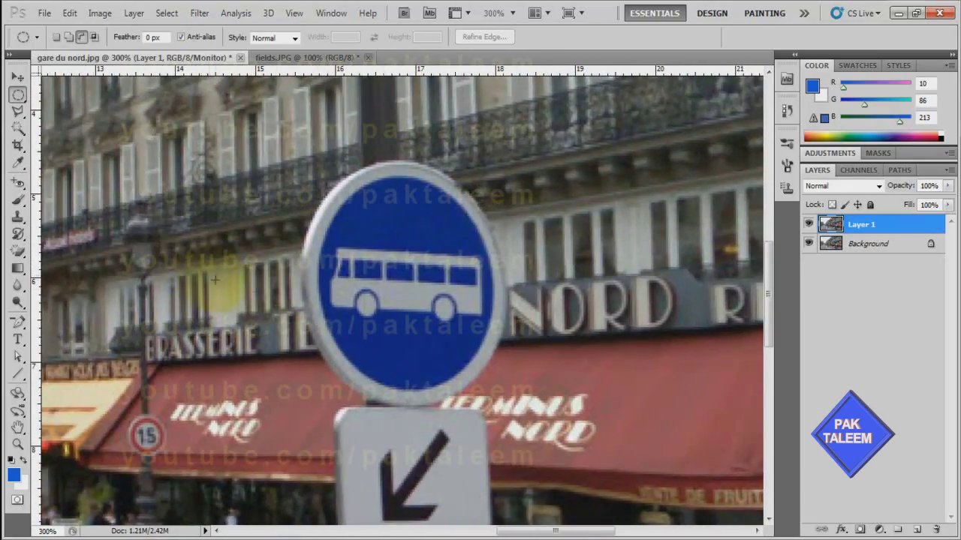
drag(406, 284, 521, 404)
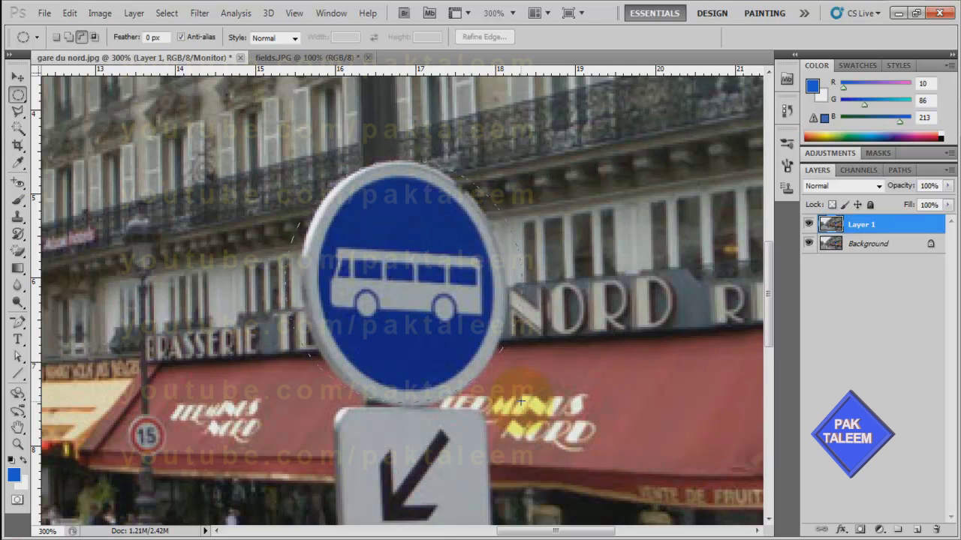
drag(522, 404, 539, 388)
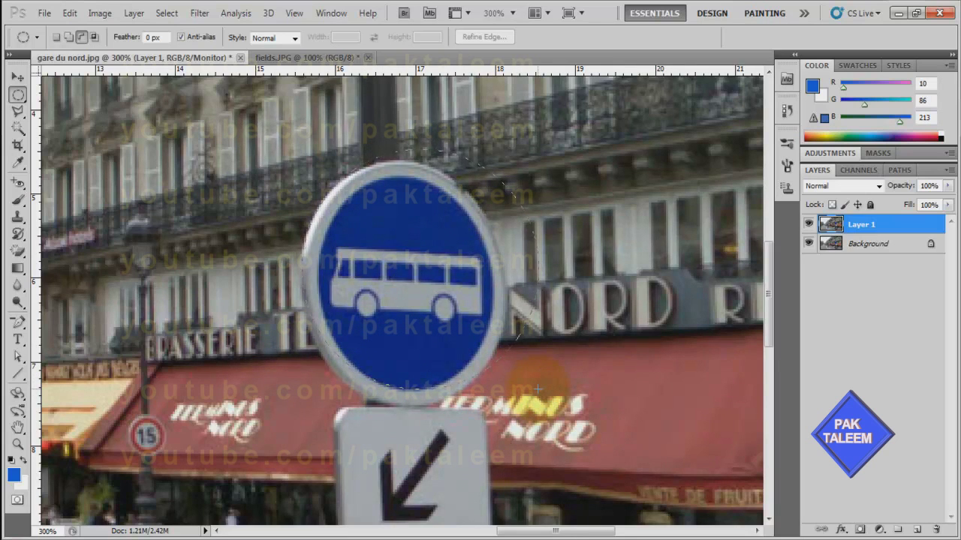
drag(533, 390, 512, 394)
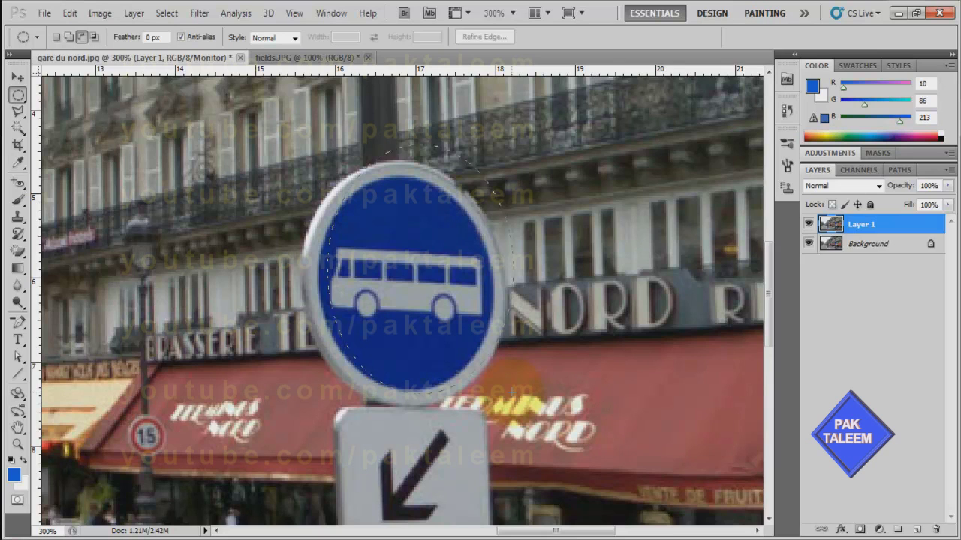
mouse_move(511, 393)
mouse_down()
mouse_move(480, 390)
mouse_move(499, 403)
mouse_up()
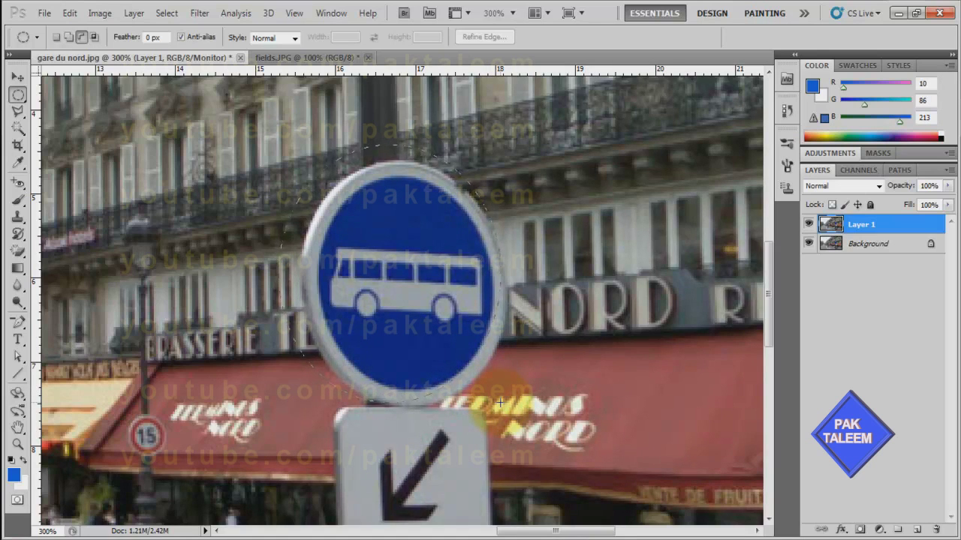
drag(500, 403, 513, 412)
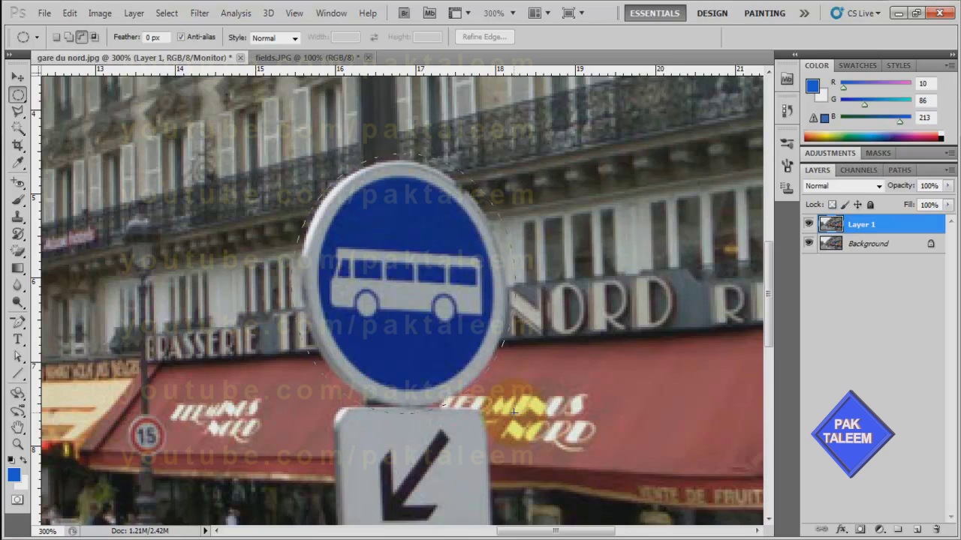
drag(513, 412, 510, 411)
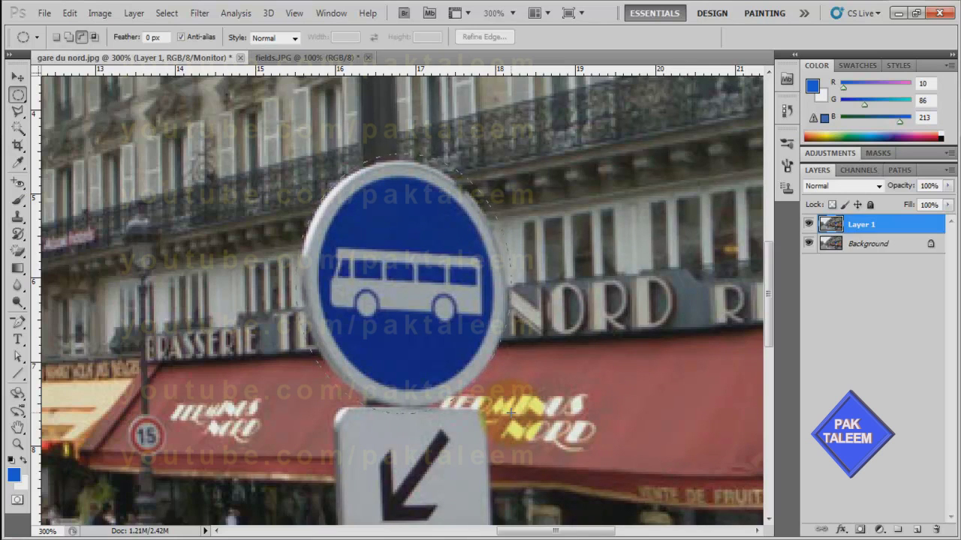
drag(511, 412, 511, 412)
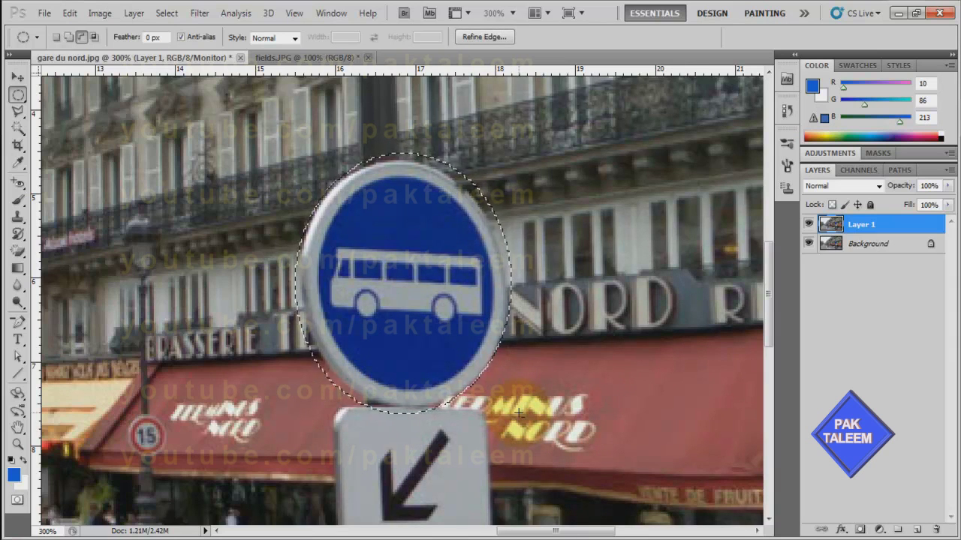
Copy the selected bus sign to its own layer and briefly hide the two layers beneath to check the cutout.
key(ctrl+minus)
key(ctrl+minus)
key(ctrl+minus)
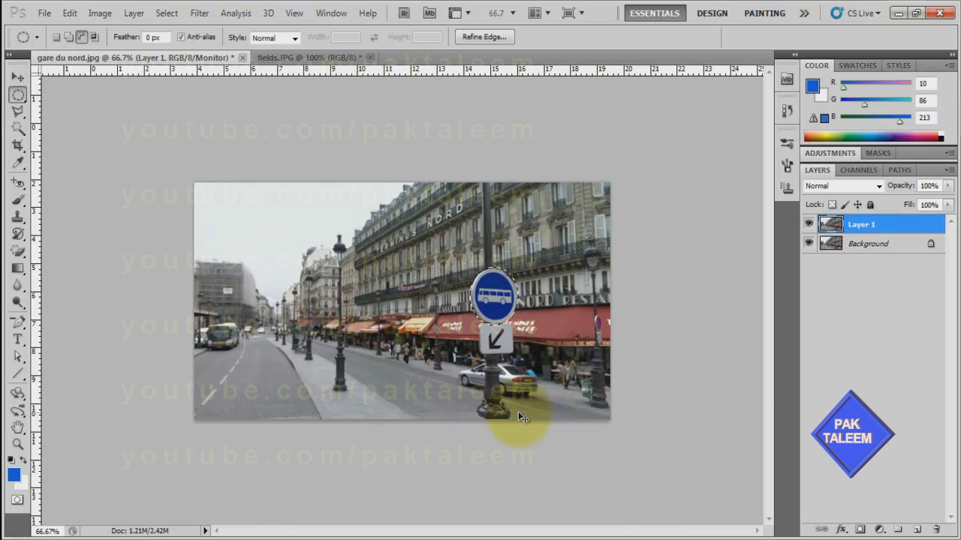
key(ctrl+j)
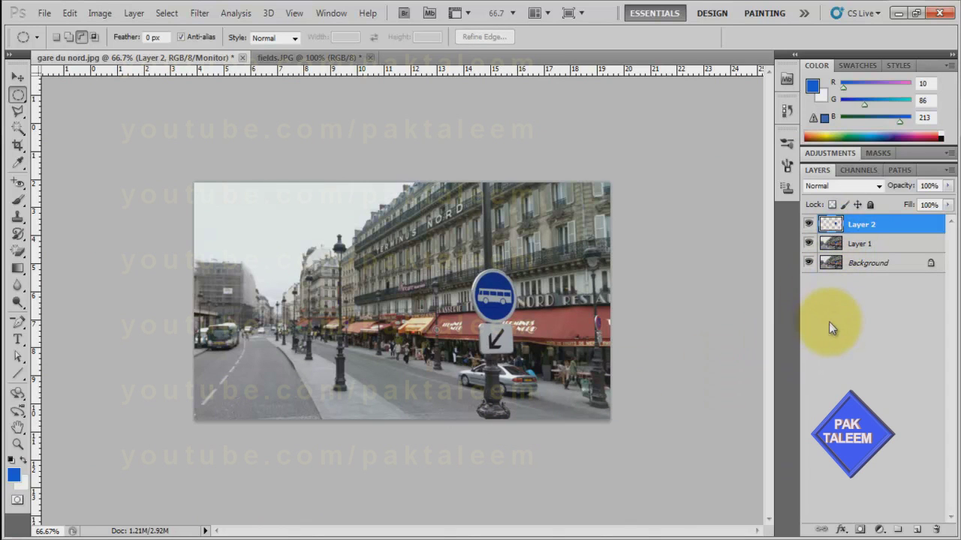
click(808, 243)
click(809, 262)
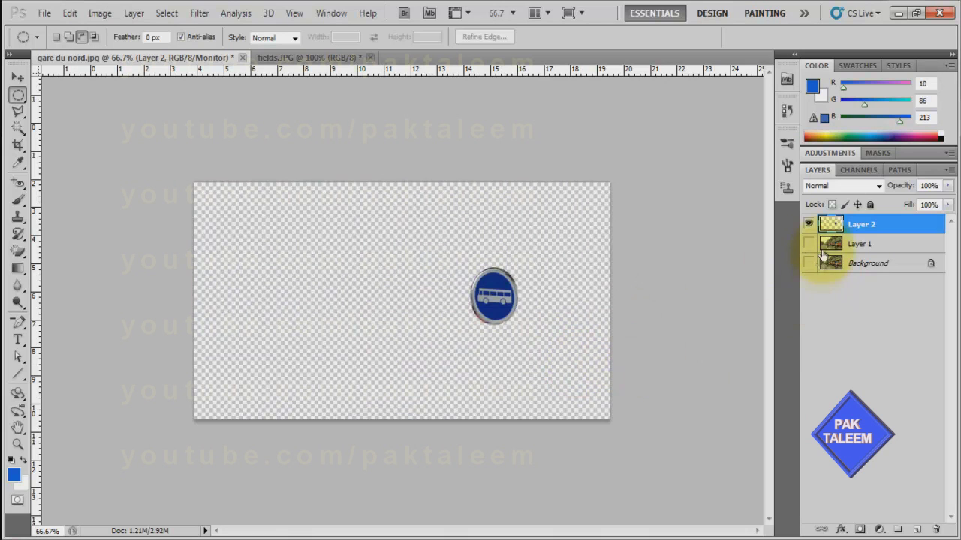
drag(809, 244, 814, 272)
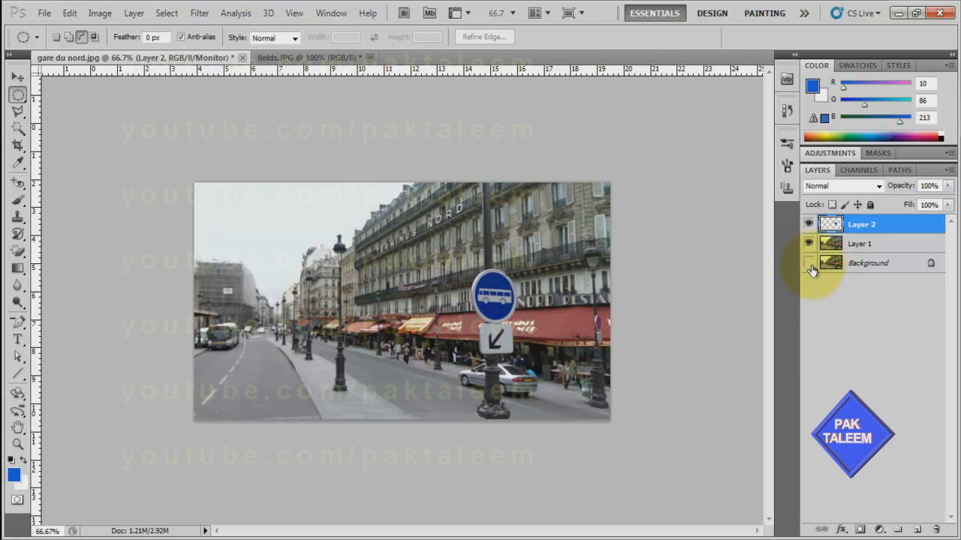
Load the bus sign layer's outline as a selection and invert it to cover everything around the sign.
ctrl+click(838, 226)
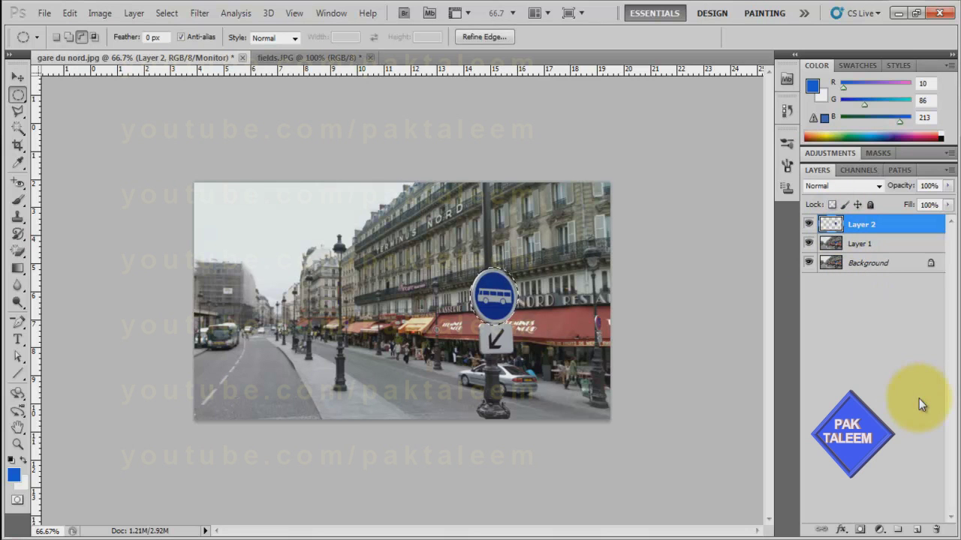
click(166, 13)
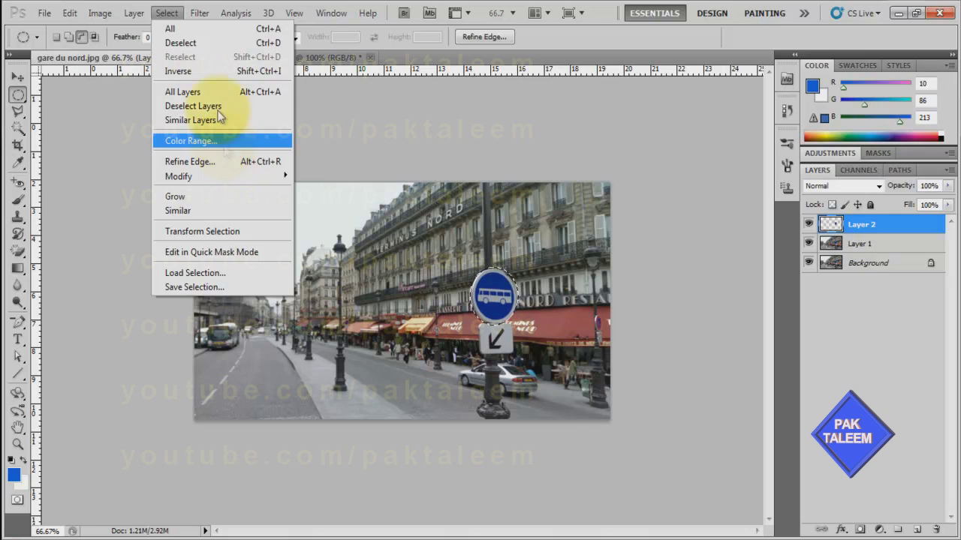
click(215, 70)
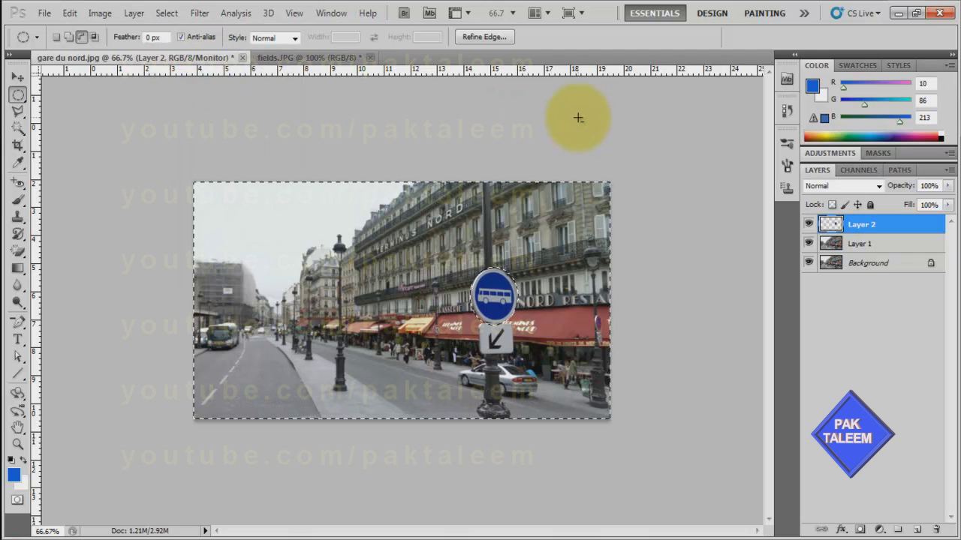
Blur the surroundings of the sign on Layer 1 with a 1200 px Blur brush at 75% strength, and deselect.
key(r)
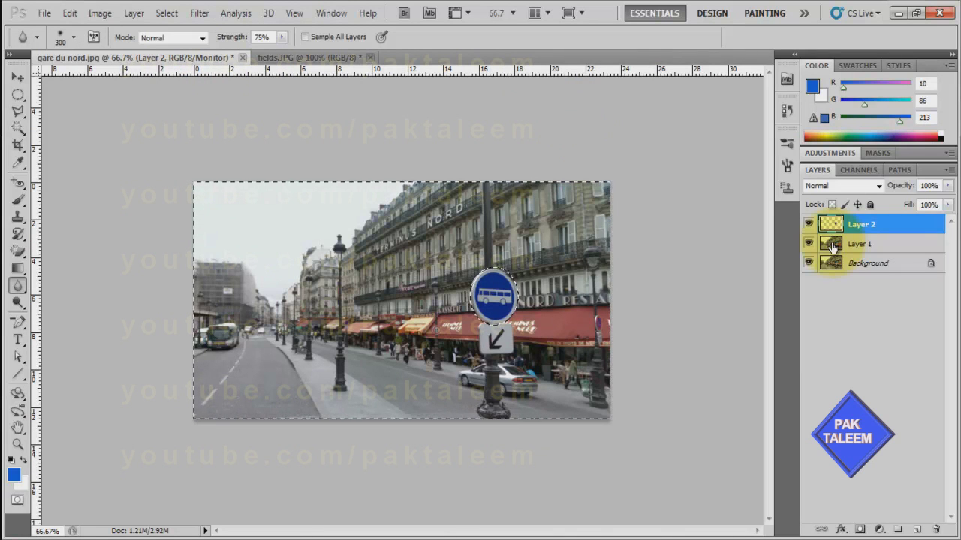
click(832, 246)
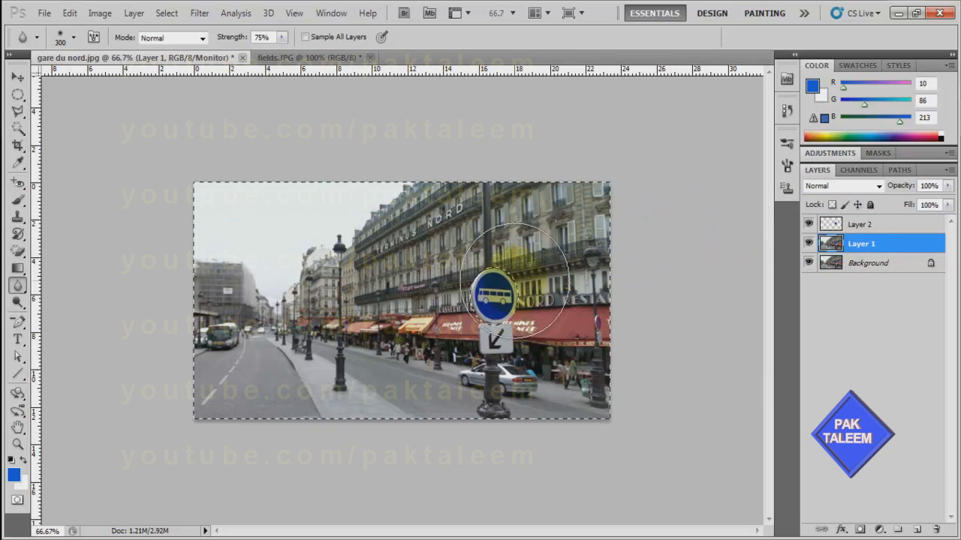
key(bracketright)
key(bracketright)
key(bracketright)
key(bracketright)
key(bracketright)
key(bracketright)
key(bracketright)
key(bracketright)
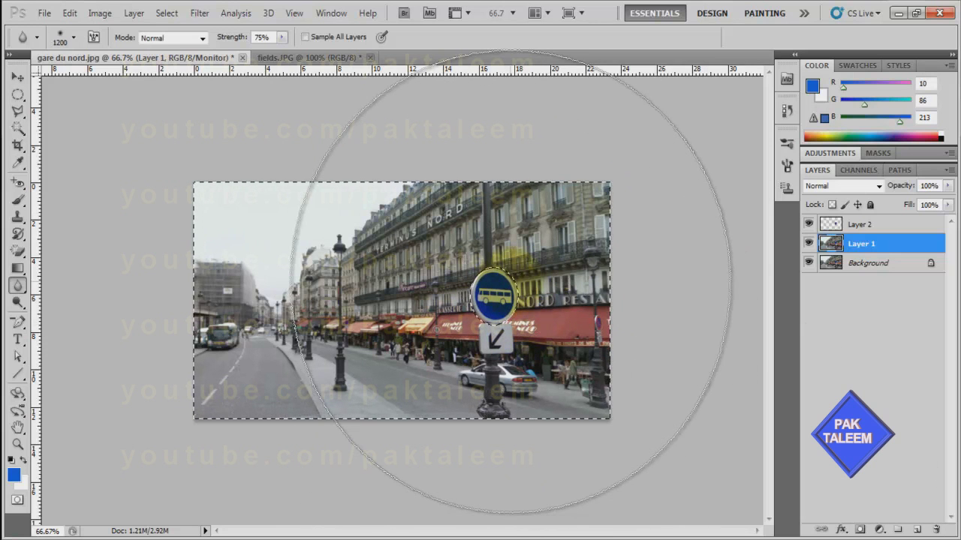
mouse_move(251, 274)
mouse_down()
mouse_move(506, 270)
mouse_move(426, 274)
mouse_move(525, 289)
mouse_move(414, 285)
mouse_move(522, 278)
mouse_move(417, 267)
mouse_move(302, 281)
mouse_move(431, 270)
mouse_move(293, 281)
mouse_move(462, 274)
mouse_move(356, 259)
mouse_move(342, 285)
mouse_move(428, 248)
mouse_move(477, 293)
mouse_move(339, 304)
mouse_move(482, 256)
mouse_move(296, 274)
mouse_move(469, 265)
mouse_move(483, 273)
mouse_move(476, 295)
mouse_move(338, 272)
mouse_move(455, 274)
mouse_move(511, 292)
mouse_move(514, 278)
mouse_move(344, 276)
mouse_move(421, 316)
mouse_move(503, 278)
mouse_move(487, 267)
mouse_move(295, 278)
mouse_move(503, 258)
mouse_move(351, 271)
mouse_move(463, 276)
mouse_move(459, 283)
mouse_move(460, 274)
mouse_move(560, 386)
mouse_move(486, 248)
mouse_up()
key(ctrl+d)
Reduce the Blur brush to 175 px and blur Layer 1 further around the bus sign, awning and building facade.
key(bracketleft)
key(bracketleft)
key(bracketleft)
key(bracketleft)
key(bracketleft)
key(bracketleft)
key(bracketleft)
key(bracketleft)
key(bracketleft)
key(bracketleft)
key(bracketleft)
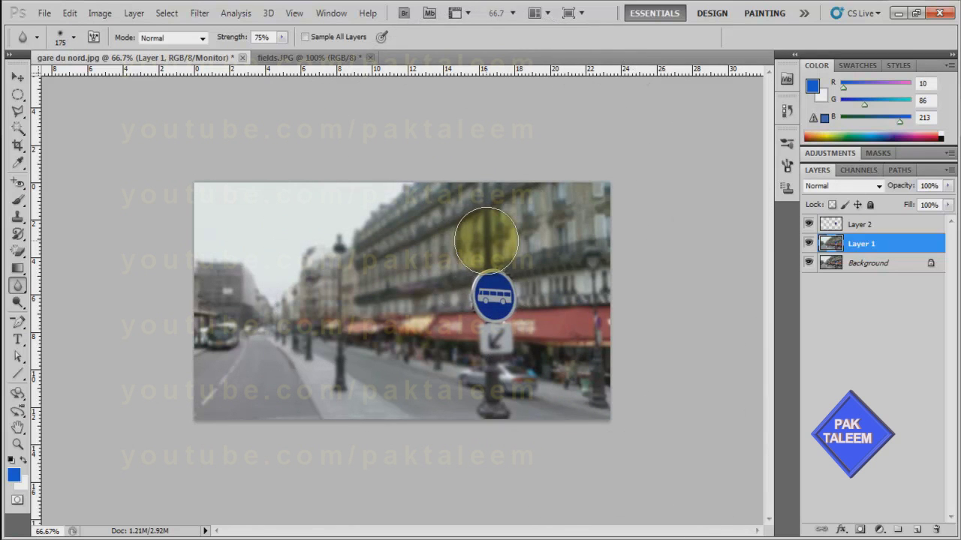
key(ctrl+plus)
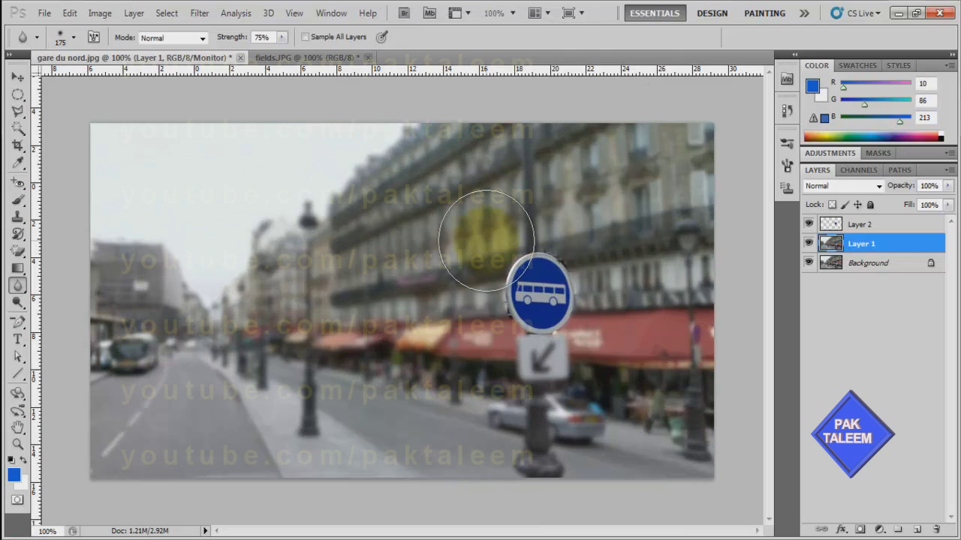
click(643, 247)
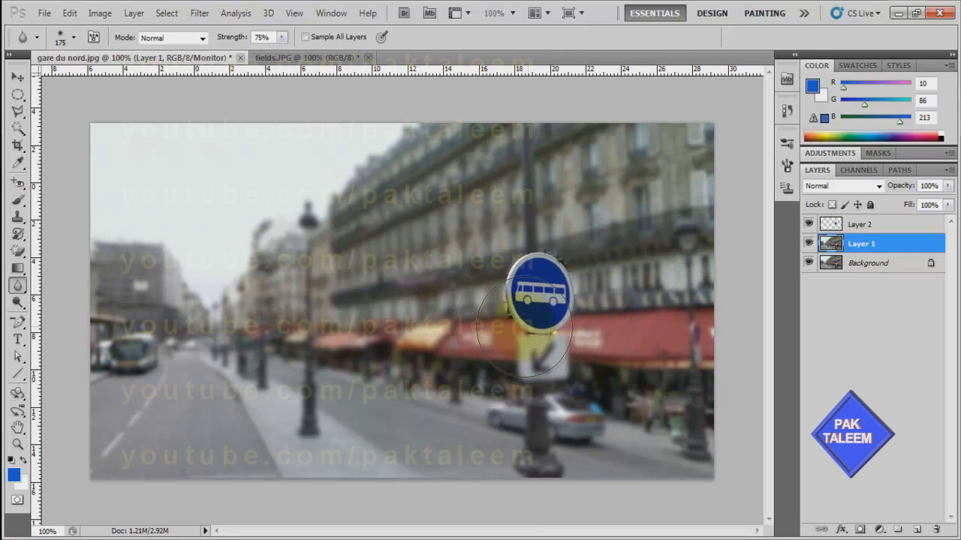
mouse_move(556, 304)
mouse_down()
mouse_move(533, 285)
mouse_move(545, 295)
mouse_up()
drag(634, 371, 645, 376)
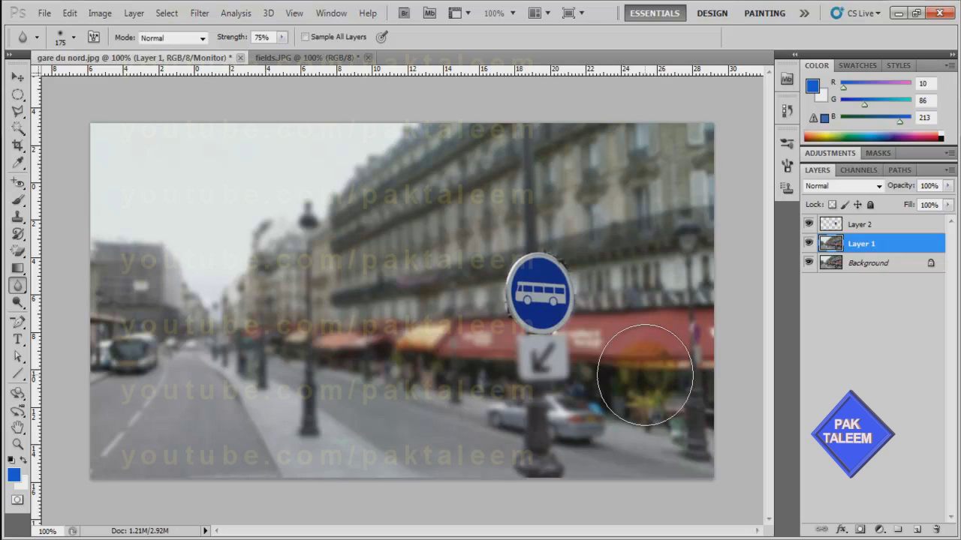
mouse_move(559, 315)
mouse_down()
mouse_move(525, 330)
mouse_move(491, 289)
mouse_move(638, 300)
mouse_up()
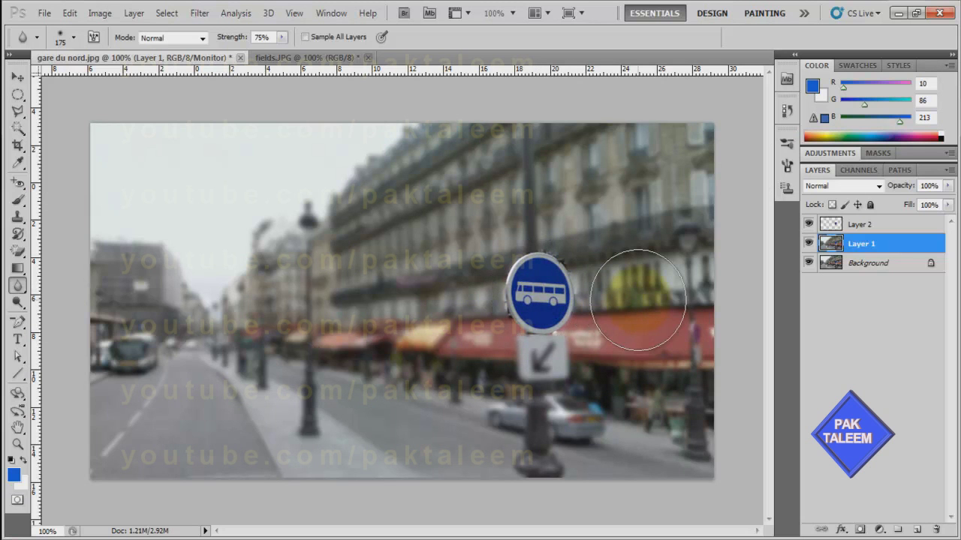
Load the bus sign's outline as a selection with Layer 1 active and reduce the Blur brush to 90 px.
key(ctrl+plus)
key(ctrl+plus)
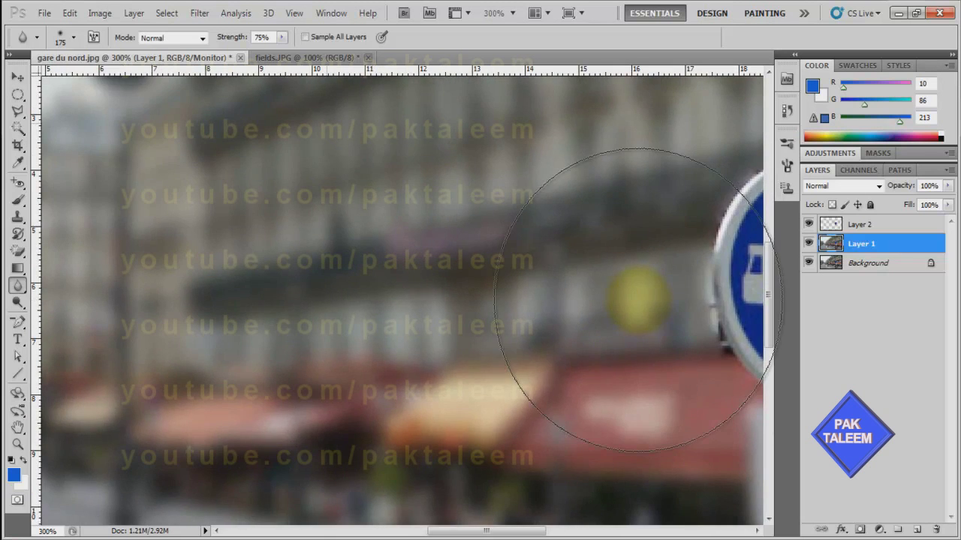
mouse_move(545, 296)
mouse_down()
mouse_move(444, 277)
mouse_move(199, 270)
mouse_up()
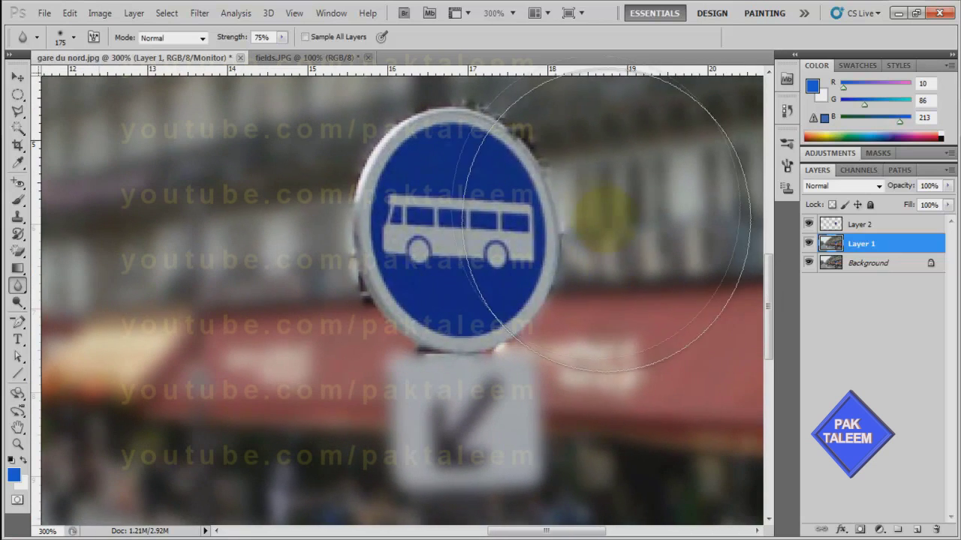
mouse_move(483, 187)
mouse_down()
mouse_move(476, 329)
mouse_move(383, 270)
mouse_move(477, 249)
mouse_move(462, 232)
mouse_move(440, 252)
mouse_move(460, 235)
mouse_up()
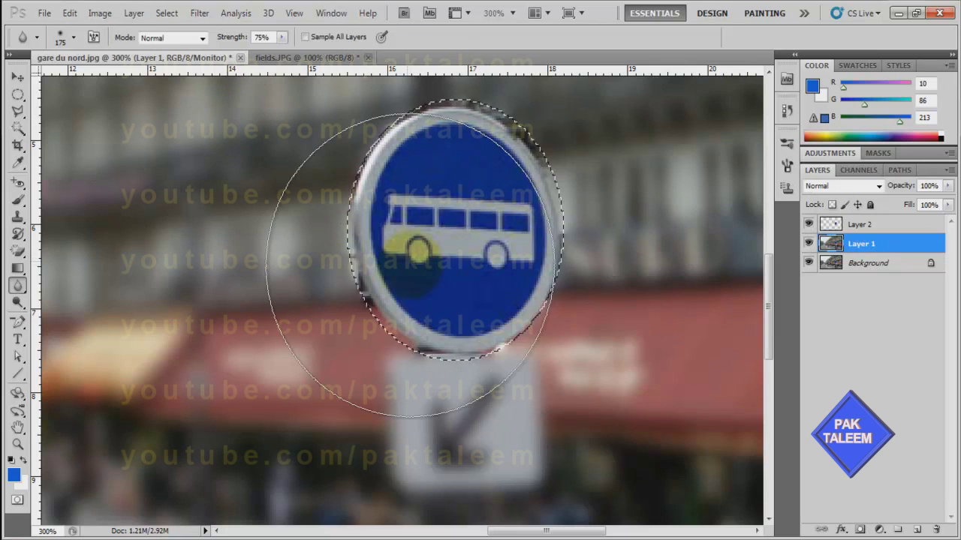
key(bracketleft)
key(bracketleft)
key(bracketleft)
key(bracketleft)
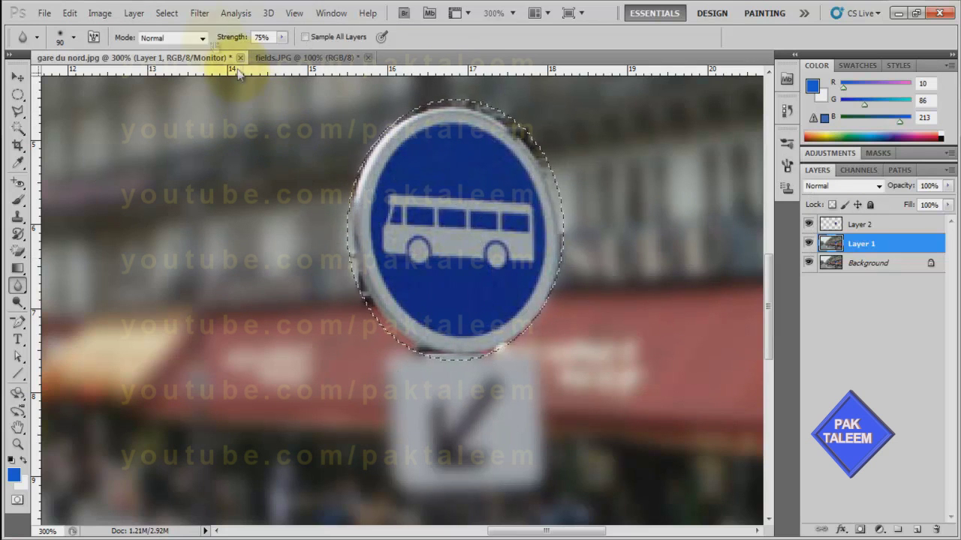
Refine the sign selection's edge with Smooth 23 and Feather 3.3 px, and output the result to a new layer.
click(164, 15)
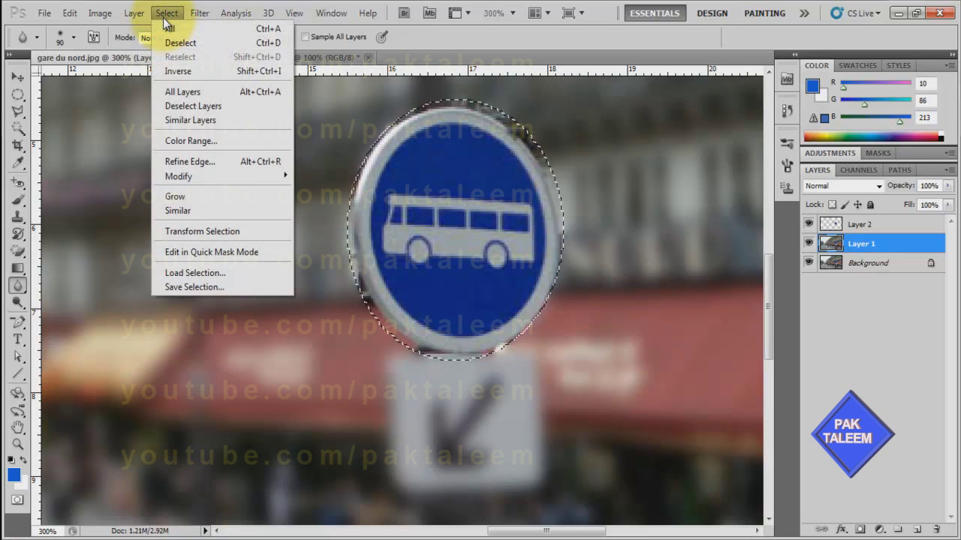
click(187, 162)
drag(257, 45, 219, 115)
drag(195, 277, 211, 306)
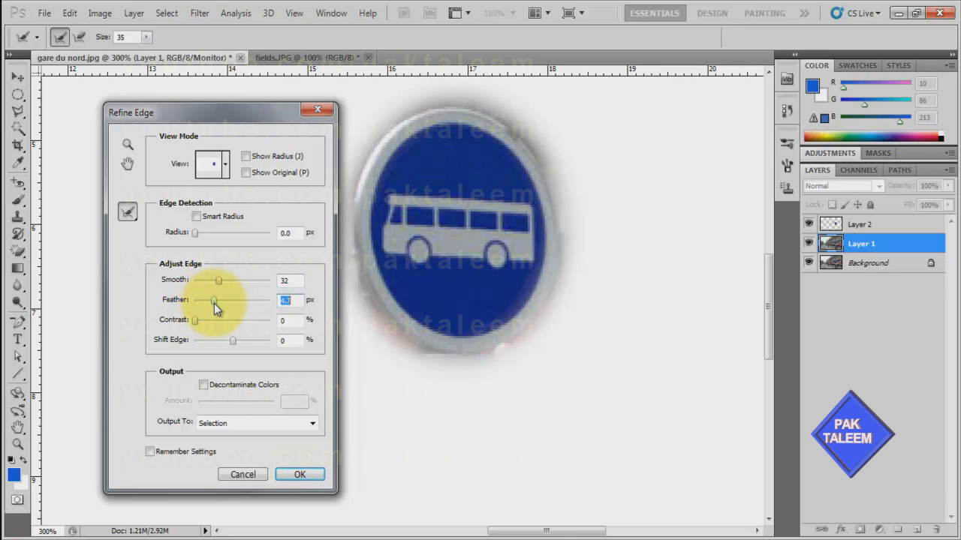
click(315, 425)
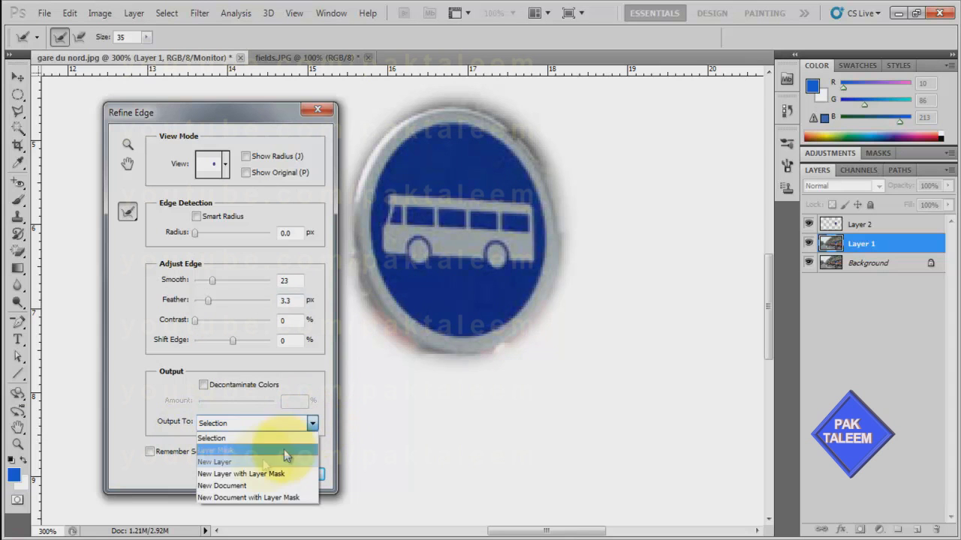
click(236, 462)
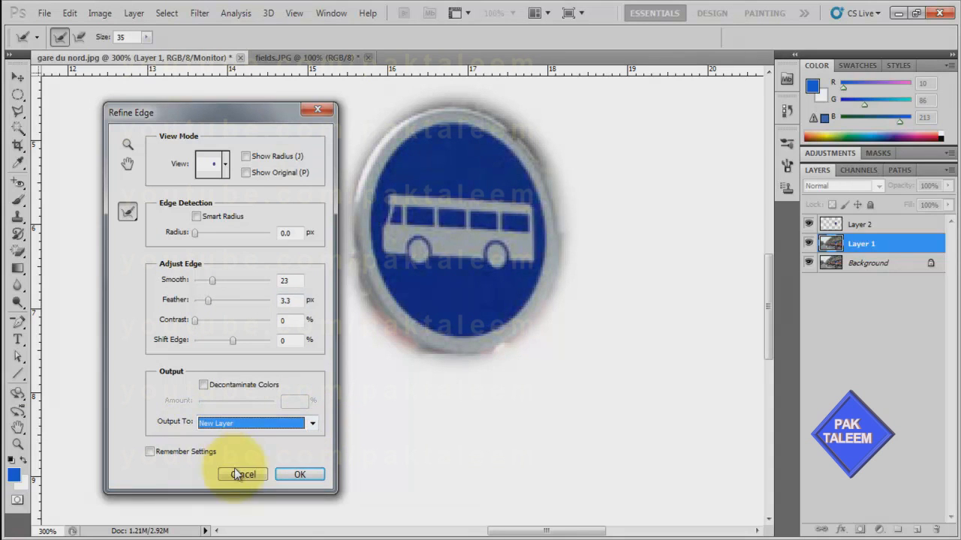
click(301, 476)
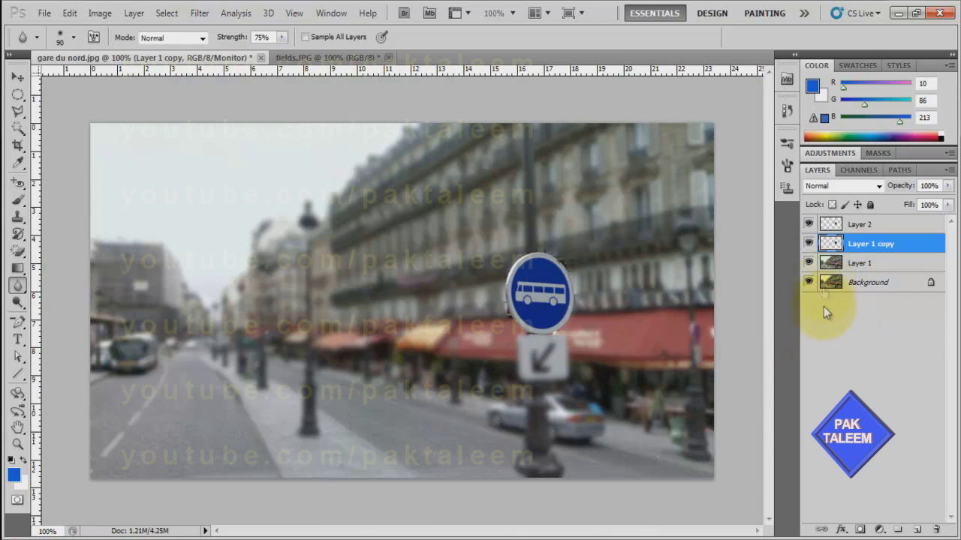
Hide the Layer 1 copy layer and inspect the edge of the bus sign up close.
click(808, 244)
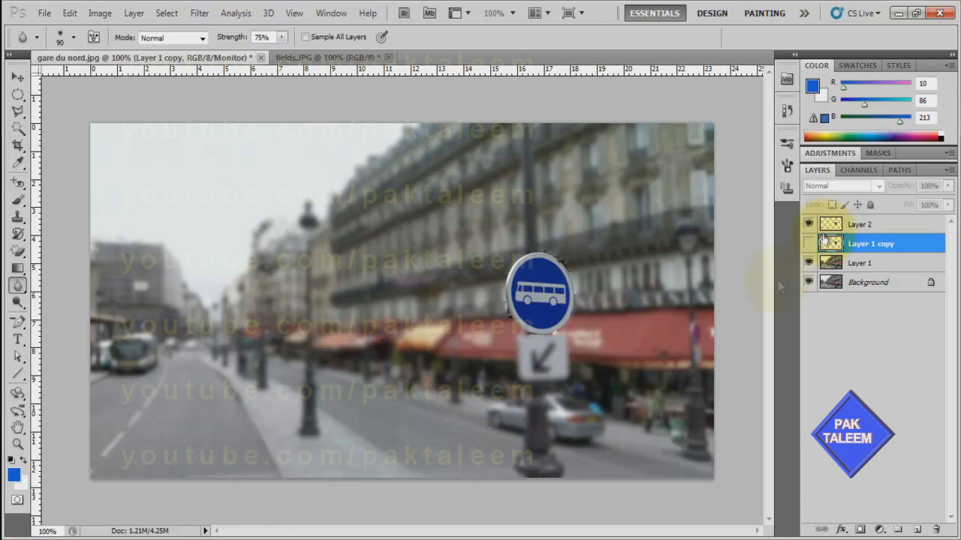
key(ctrl+equal)
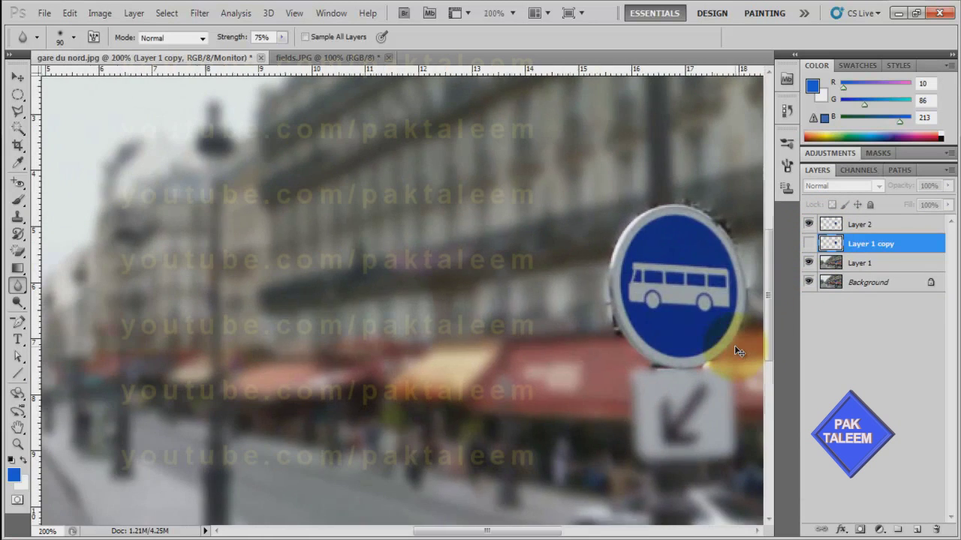
drag(516, 304, 310, 262)
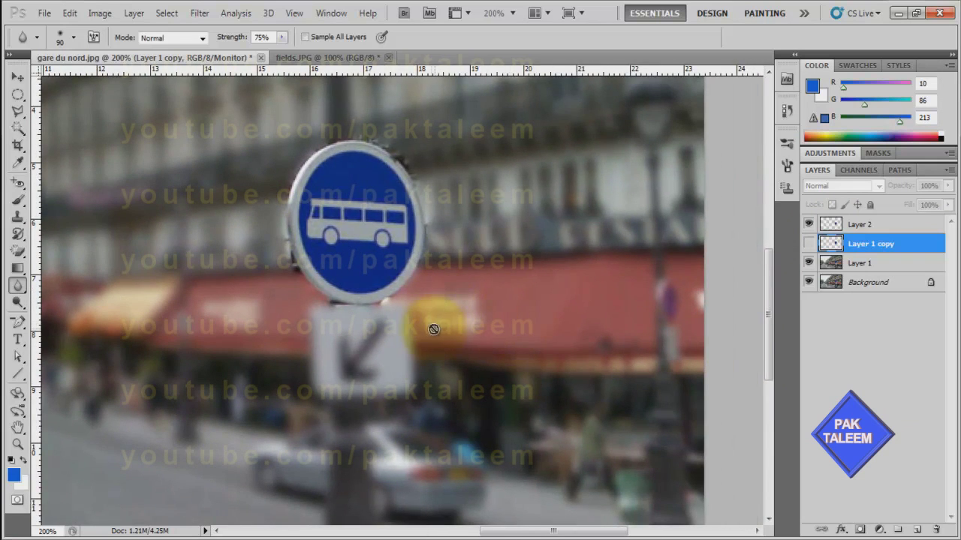
scroll(406, 158, up, 2)
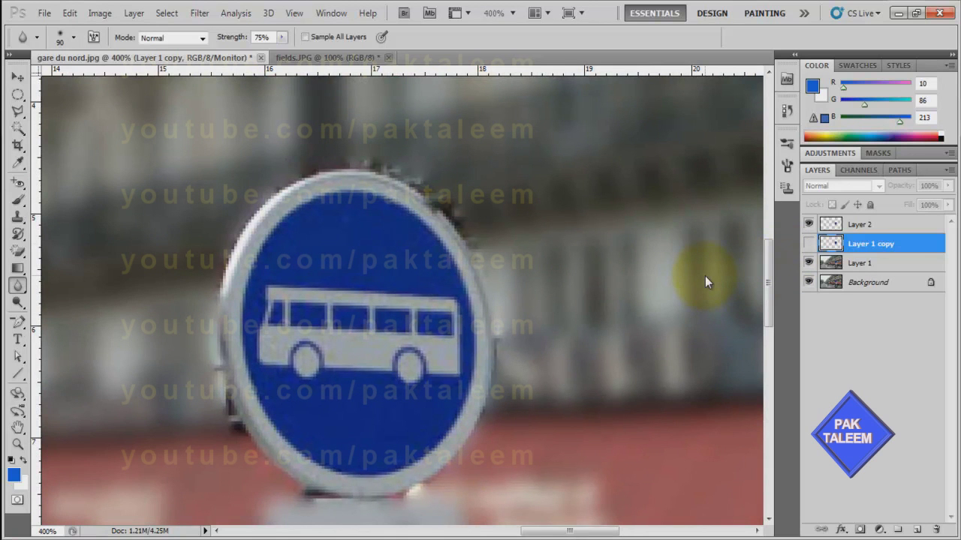
scroll(704, 274, down, 3)
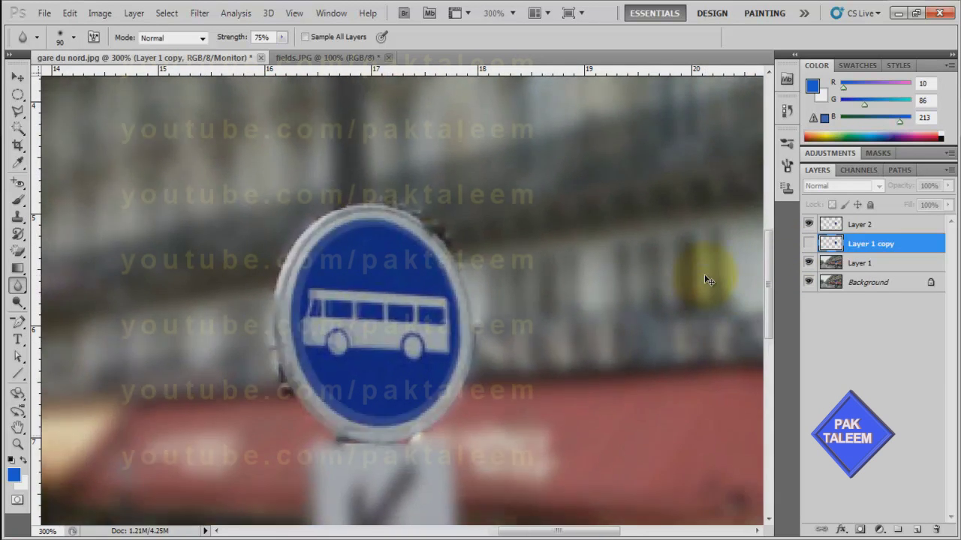
scroll(704, 280, down, 1)
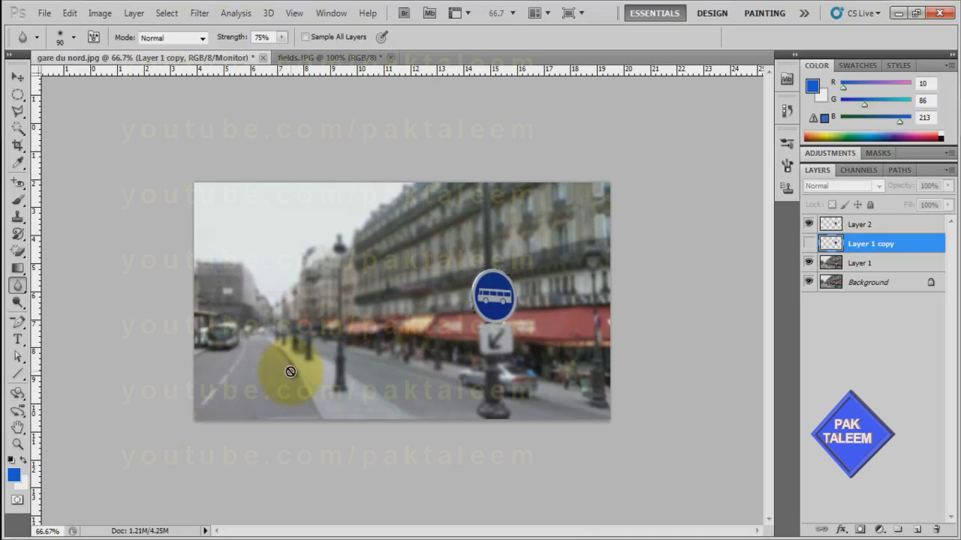
Sharpen the street and buildings on Layer 1 using a 900 px Sharpen brush at 50% strength.
click(19, 286)
click(78, 298)
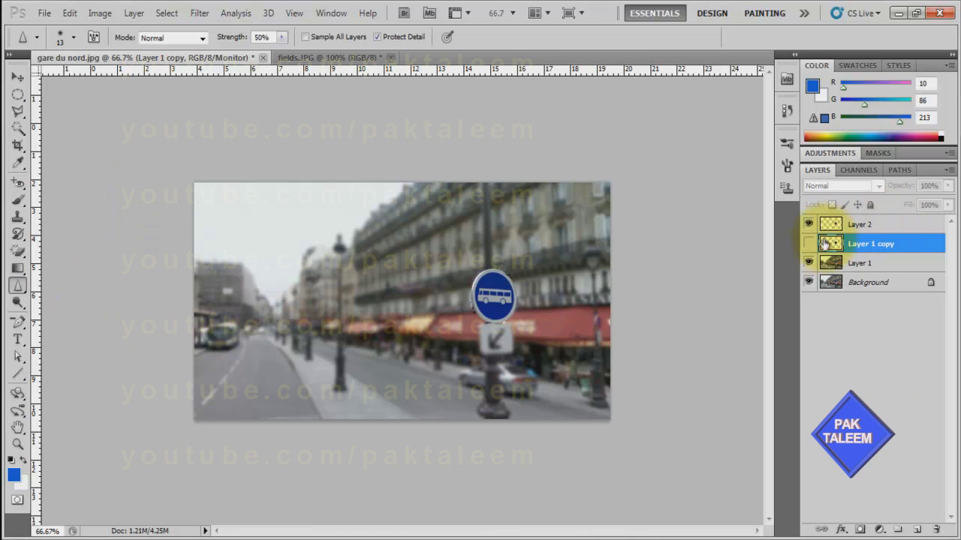
click(835, 264)
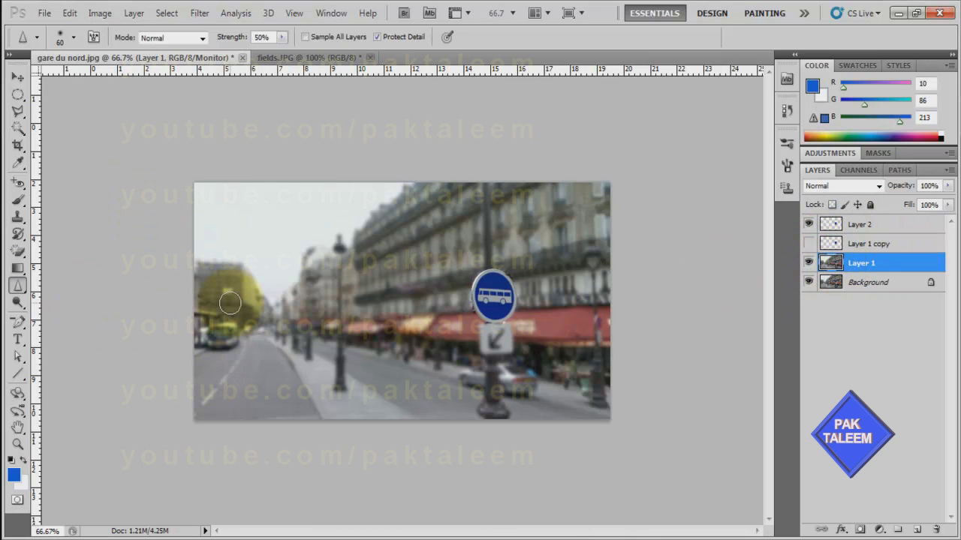
key(bracketright)
key(bracketright)
key(bracketright)
key(bracketright)
key(bracketright)
key(bracketright)
key(bracketright)
key(bracketright)
key(bracketright)
key(bracketright)
key(bracketright)
key(bracketright)
key(bracketright)
key(bracketright)
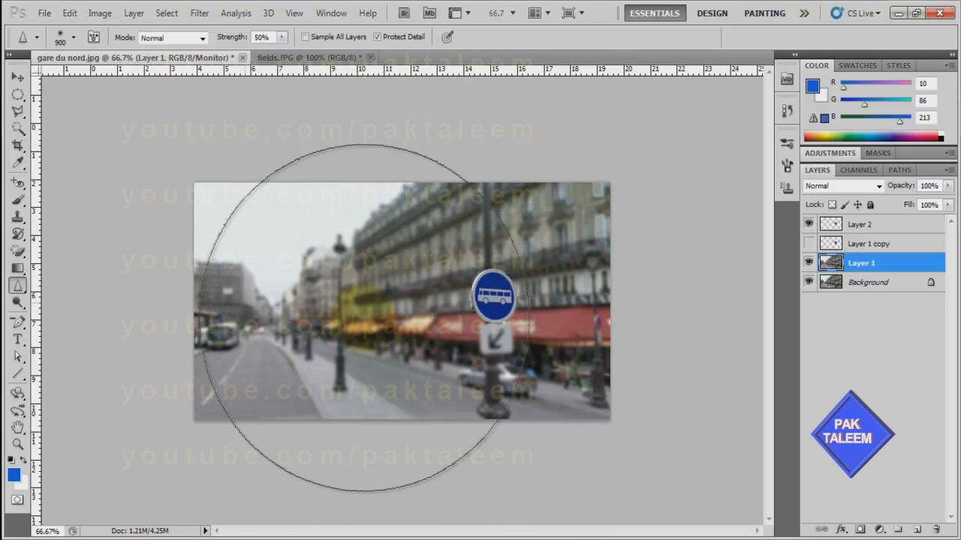
mouse_move(210, 346)
mouse_down()
mouse_move(448, 253)
mouse_move(365, 343)
mouse_move(536, 358)
mouse_move(394, 373)
mouse_up()
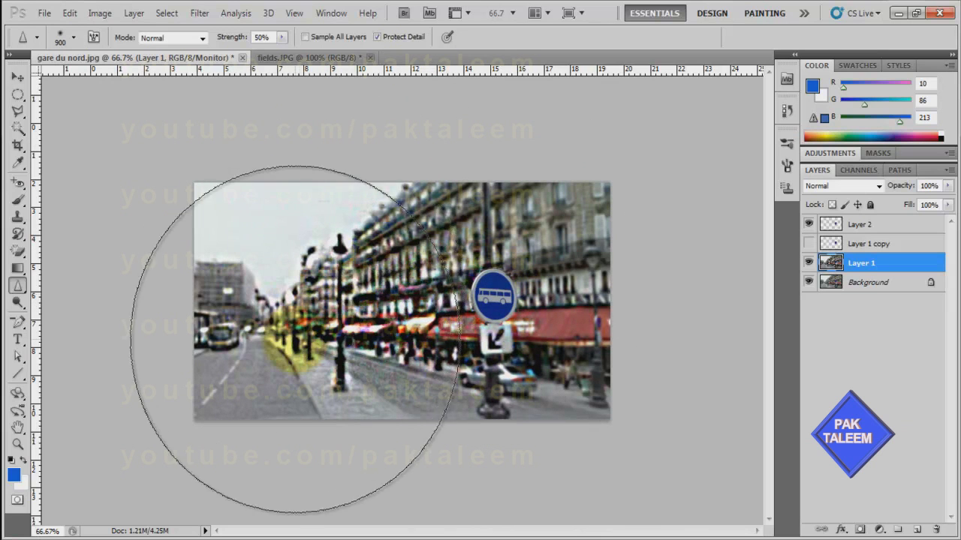
Smear the buildings, awnings and pavement on Layer 1 with an 80 px Smudge brush at 50% strength.
click(19, 286)
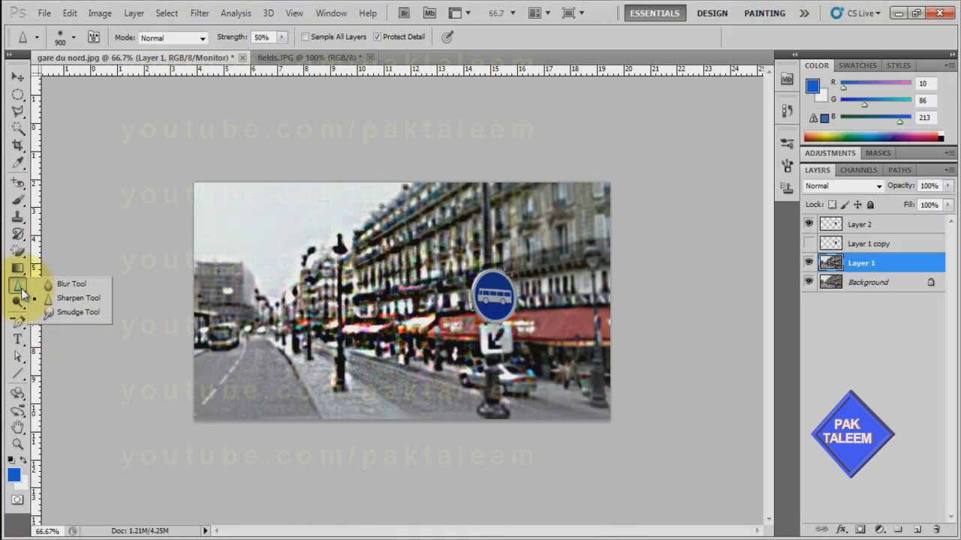
click(76, 313)
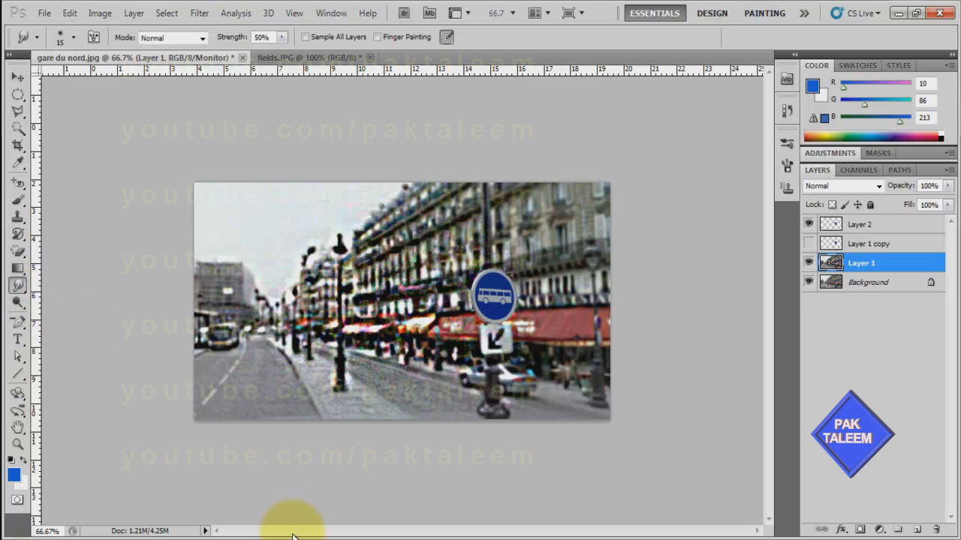
key(bracketright)
key(bracketright)
key(bracketright)
key(bracketright)
key(bracketright)
key(bracketright)
key(bracketright)
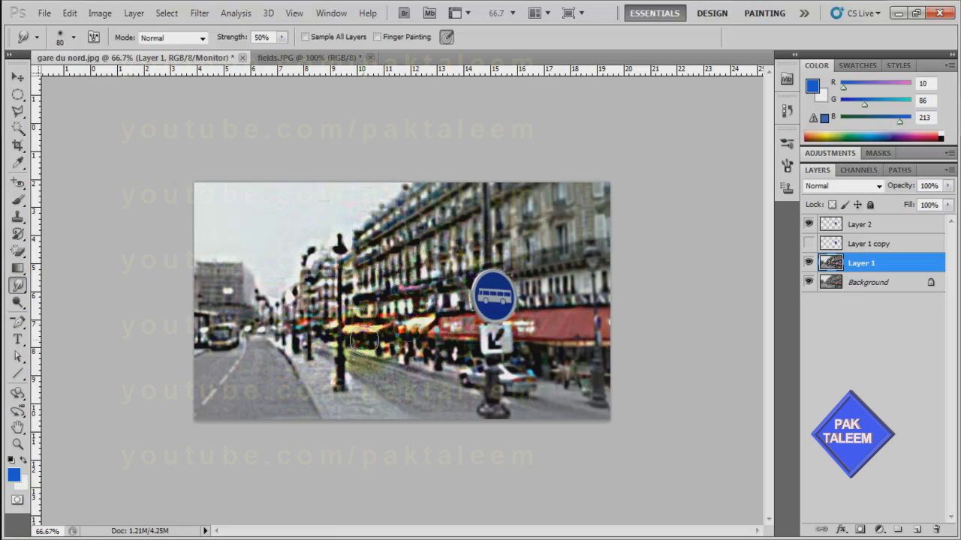
mouse_move(412, 312)
mouse_down()
mouse_move(339, 367)
mouse_move(279, 397)
mouse_move(201, 377)
mouse_move(300, 324)
mouse_up()
mouse_move(242, 364)
mouse_down()
mouse_move(311, 315)
mouse_move(322, 272)
mouse_move(298, 290)
mouse_move(238, 301)
mouse_move(325, 400)
mouse_up()
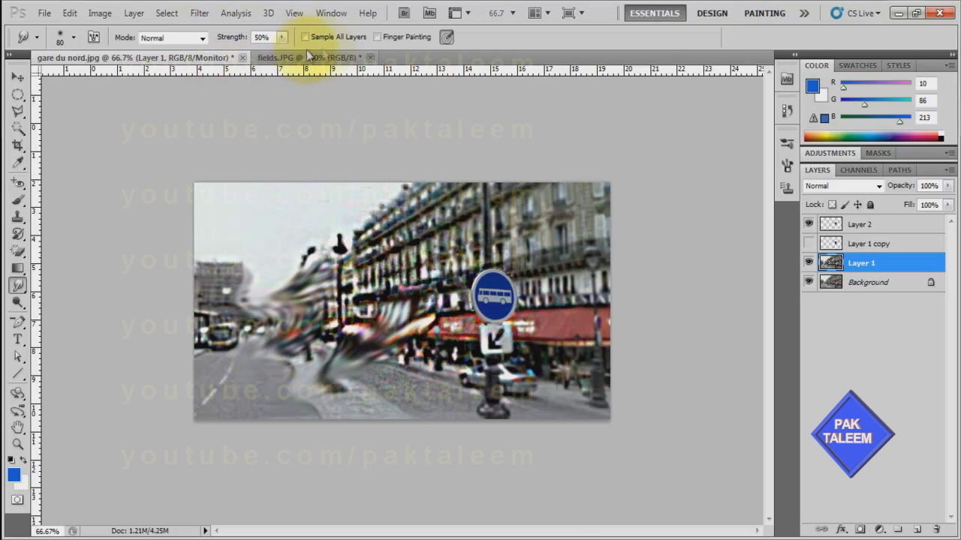
Enable Finger Painting and smudge the blue foreground colour around the bus sign at 50% strength and across the buildings at 100%.
click(376, 42)
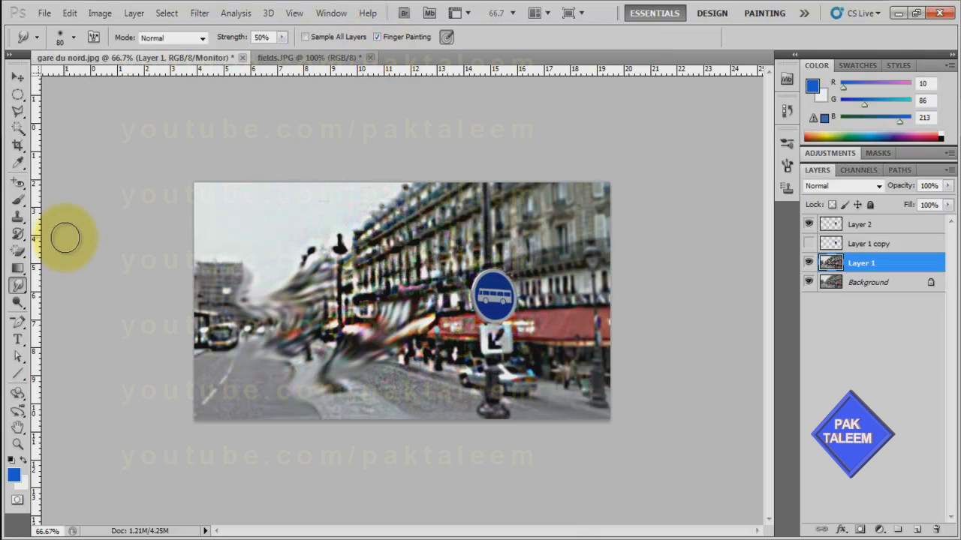
mouse_move(495, 300)
mouse_down()
mouse_move(510, 297)
mouse_move(465, 293)
mouse_move(473, 323)
mouse_move(544, 320)
mouse_move(459, 384)
mouse_move(572, 347)
mouse_move(516, 391)
mouse_move(529, 214)
mouse_up()
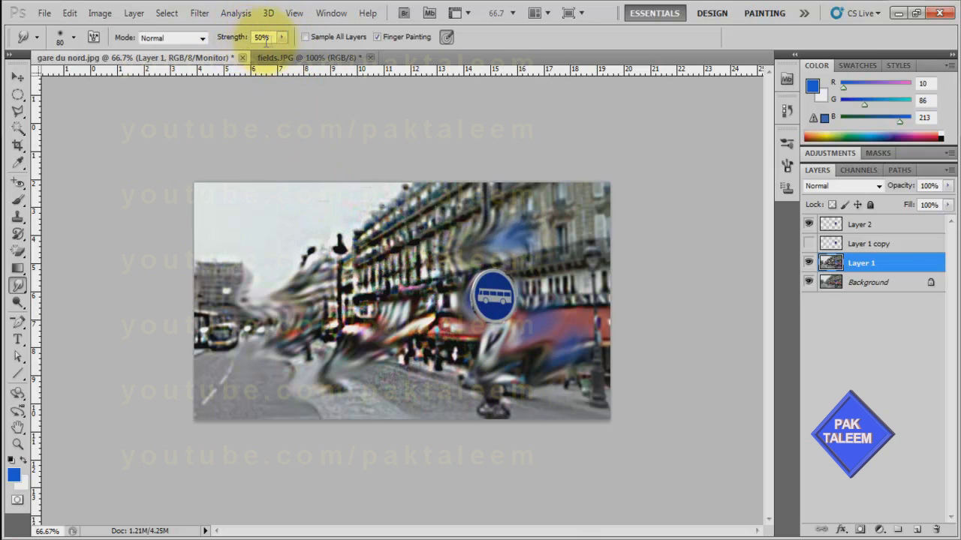
mouse_move(281, 38)
mouse_down()
mouse_move(284, 52)
mouse_move(322, 60)
mouse_move(368, 183)
mouse_move(411, 233)
mouse_move(439, 217)
mouse_move(297, 281)
mouse_up()
click(464, 276)
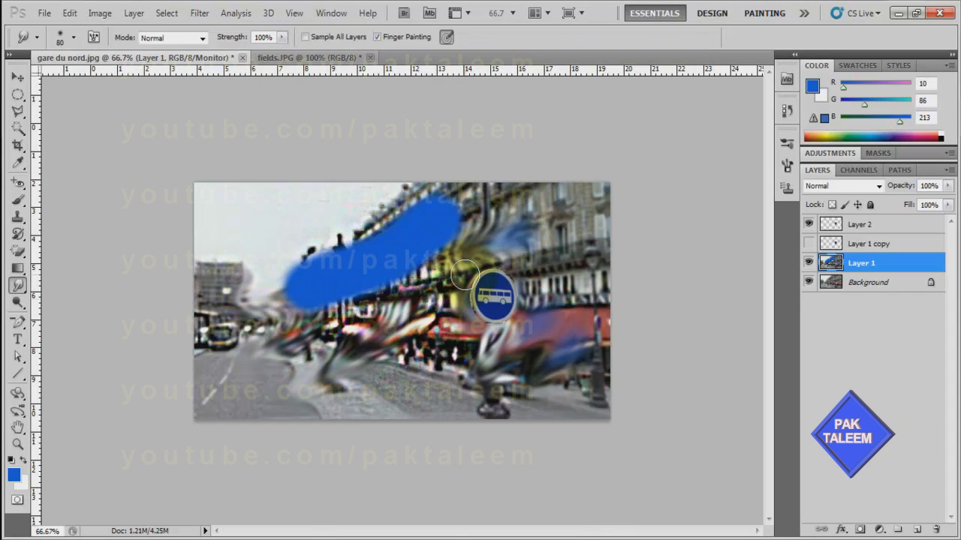
mouse_move(462, 273)
mouse_down()
mouse_move(414, 276)
mouse_move(503, 254)
mouse_up()
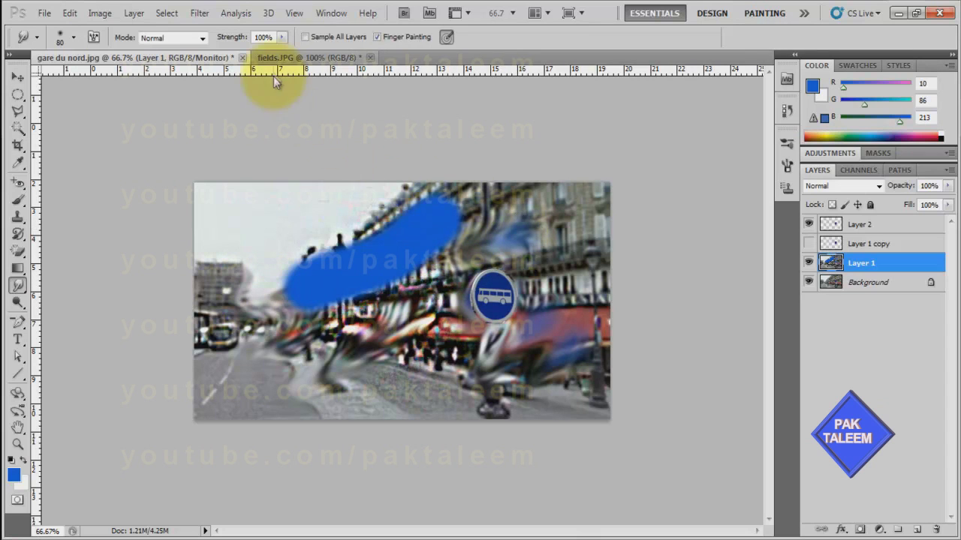
Lower the Smudge strength to 8% and finger-paint lightly over the building facade and street.
click(282, 38)
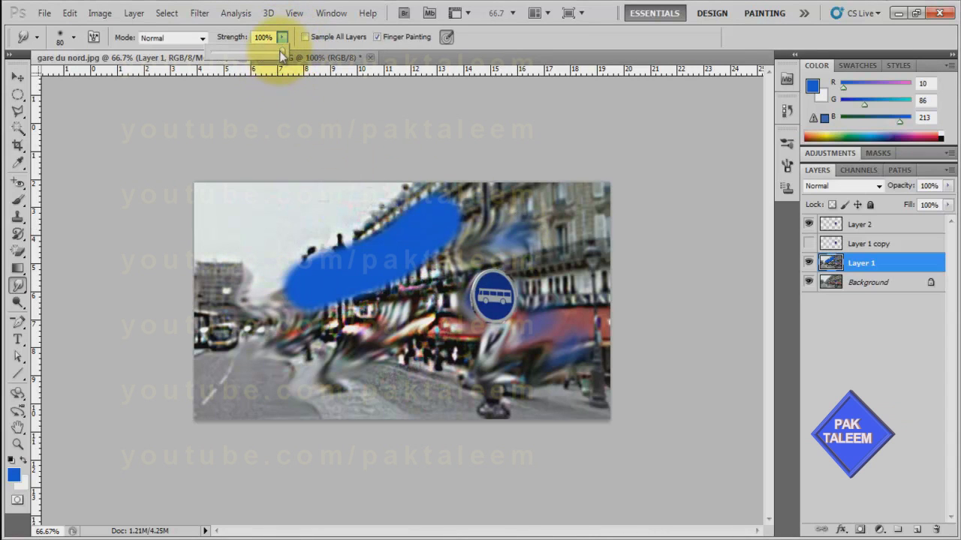
drag(283, 51, 217, 50)
mouse_move(570, 229)
mouse_down()
mouse_move(467, 329)
mouse_move(430, 327)
mouse_move(443, 321)
mouse_move(377, 371)
mouse_move(453, 355)
mouse_move(417, 382)
mouse_up()
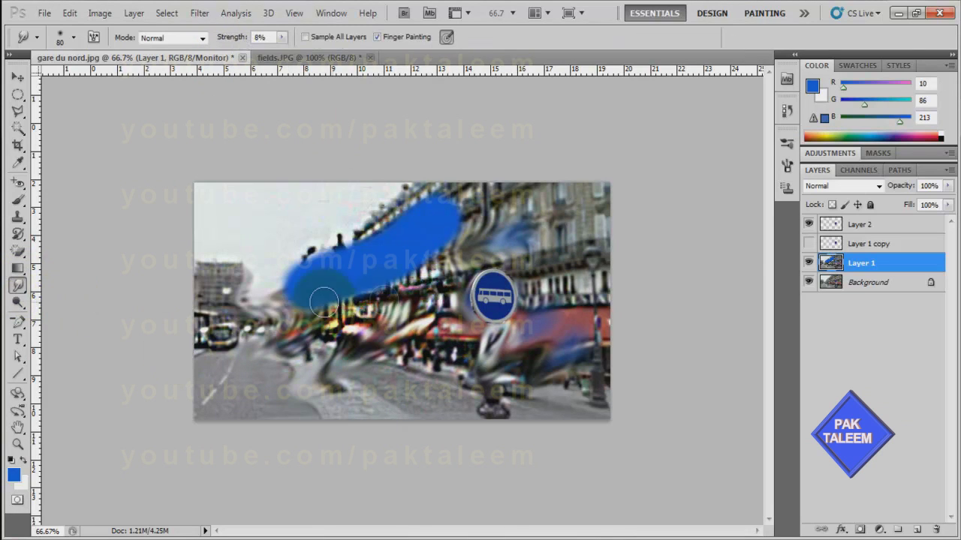
Delete the three layers above the Background and close gare du nord.jpg without saving.
drag(830, 226, 936, 530)
drag(831, 225, 936, 530)
mouse_move(830, 225)
mouse_down()
mouse_move(923, 455)
mouse_move(936, 530)
mouse_up()
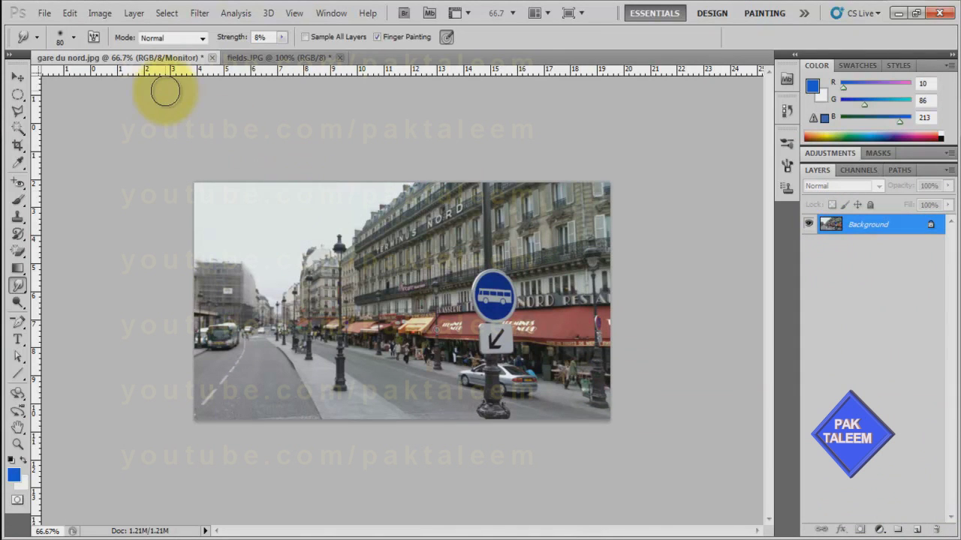
click(212, 57)
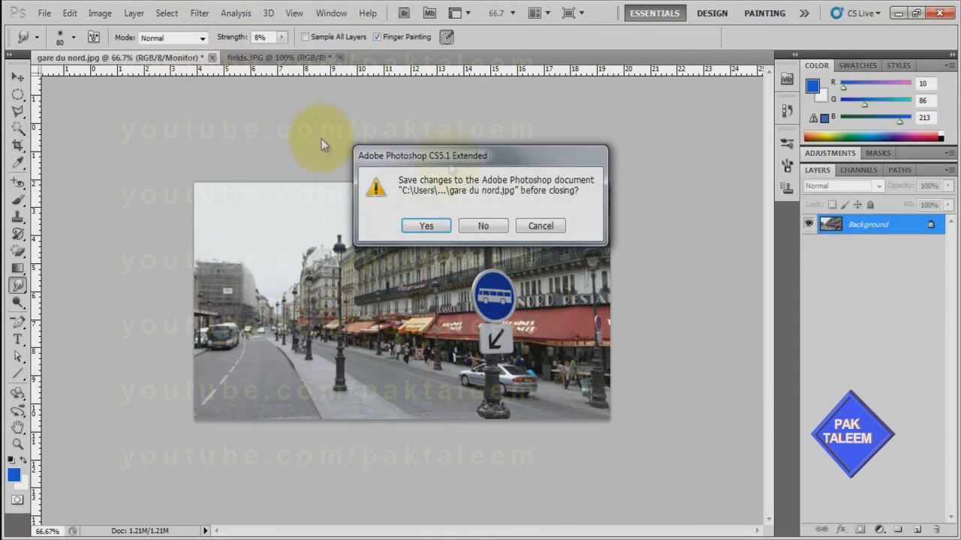
click(489, 228)
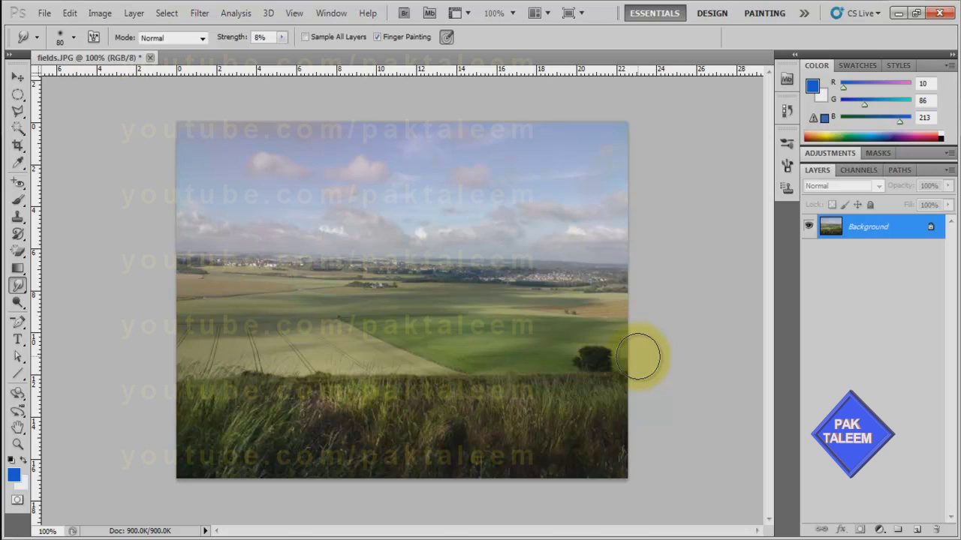
Lighten the shadows in the foreground grass of fields.JPG with a 125 px Dodge brush at 100% exposure.
drag(17, 302, 73, 305)
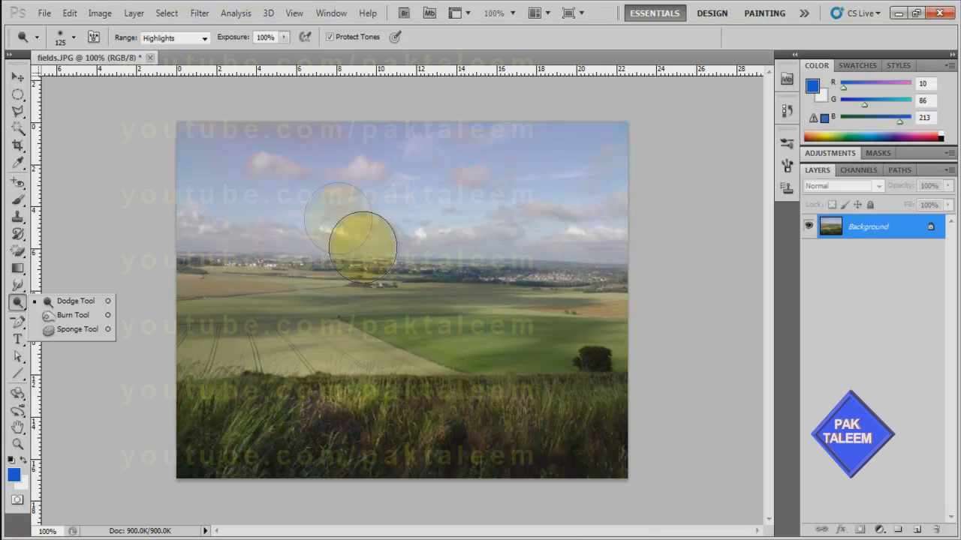
click(204, 36)
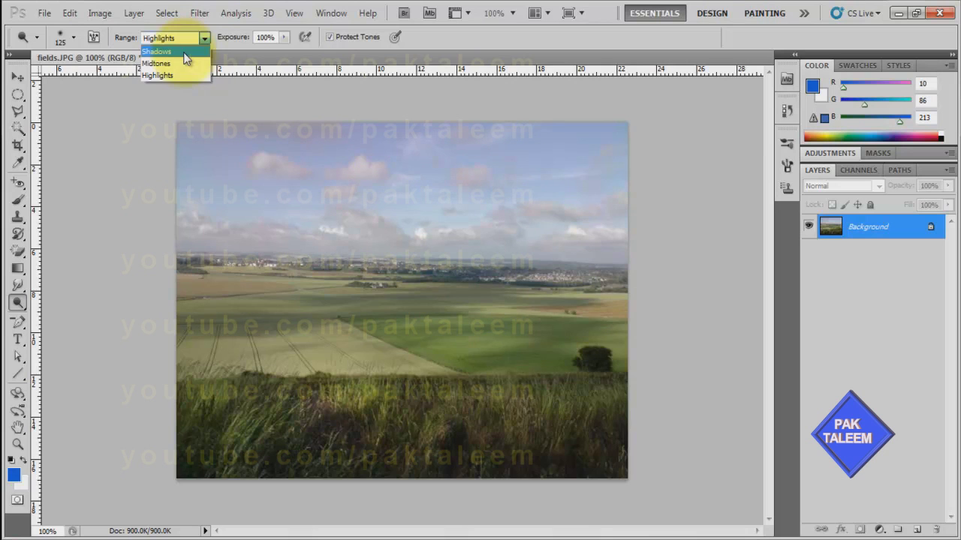
click(185, 52)
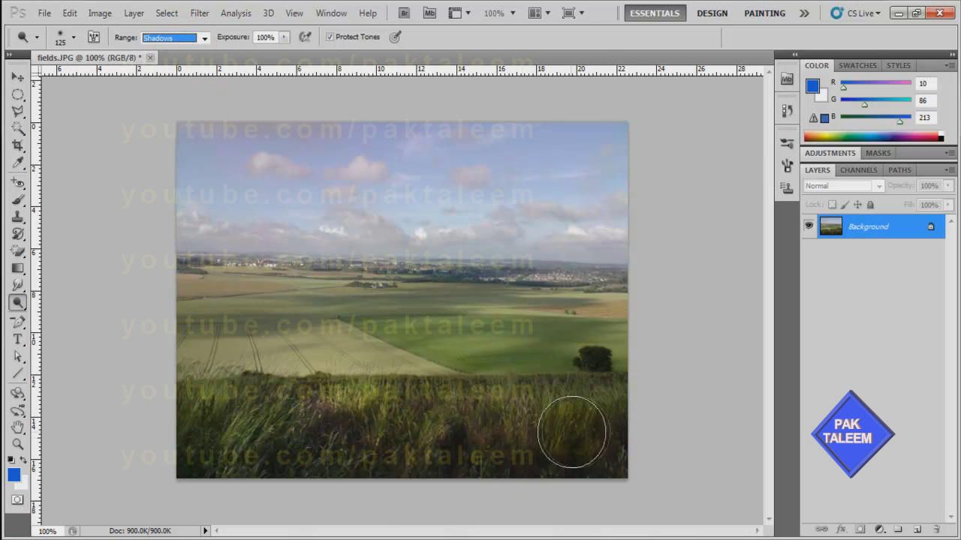
mouse_move(599, 429)
mouse_down()
mouse_move(468, 448)
mouse_move(363, 437)
mouse_move(223, 455)
mouse_move(234, 443)
mouse_move(313, 429)
mouse_move(604, 446)
mouse_move(398, 441)
mouse_up()
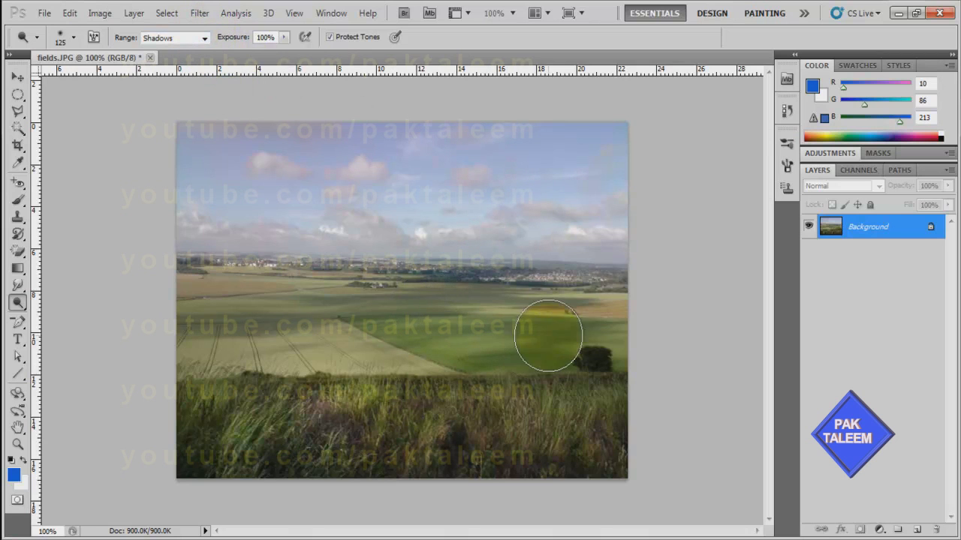
Set the Dodge range to Midtones and dodge across the fields in the middle of the photo.
click(202, 39)
click(188, 58)
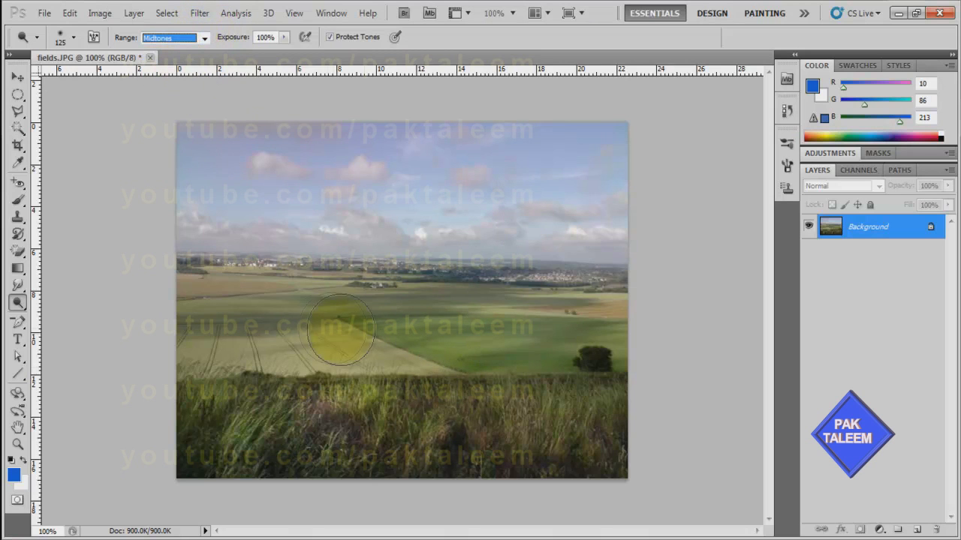
mouse_move(225, 322)
mouse_down()
mouse_move(424, 331)
mouse_move(419, 347)
mouse_move(356, 334)
mouse_up()
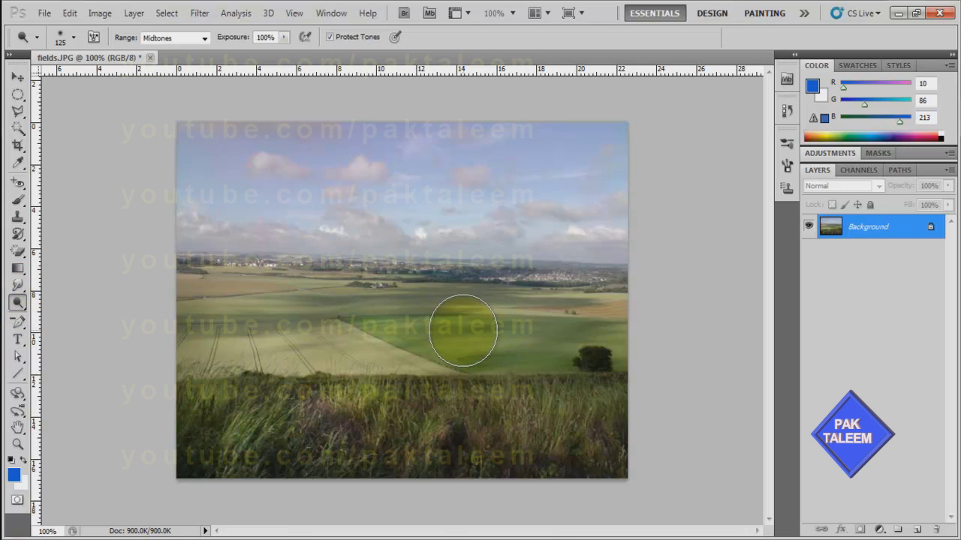
Set the Dodge range to Highlights and lighten the clouds and sky across the upper part of the photo.
click(204, 38)
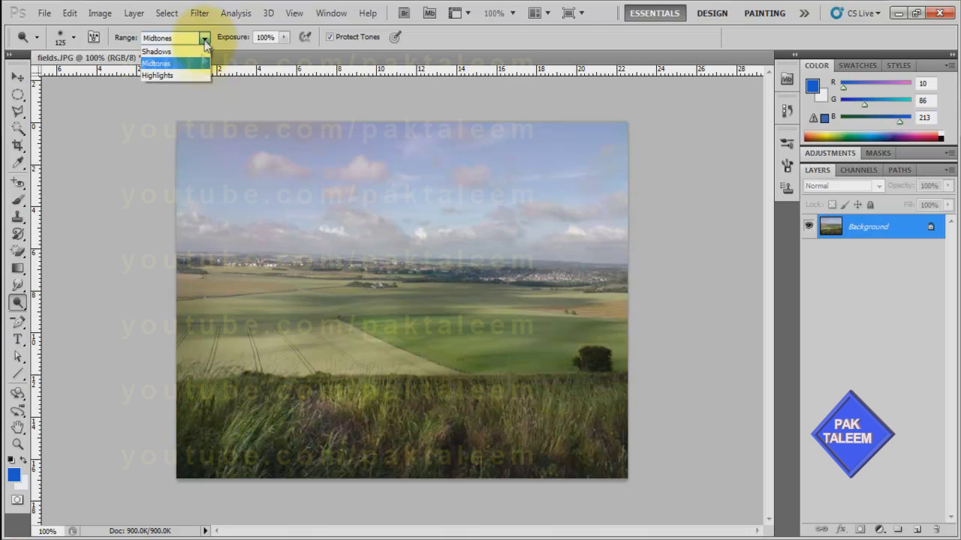
click(190, 73)
mouse_move(328, 230)
mouse_down()
mouse_move(357, 212)
mouse_move(563, 167)
mouse_move(329, 174)
mouse_move(226, 199)
mouse_move(201, 151)
mouse_move(576, 156)
mouse_move(628, 181)
mouse_move(632, 206)
mouse_move(601, 222)
mouse_move(191, 219)
mouse_move(164, 225)
mouse_move(53, 330)
mouse_up()
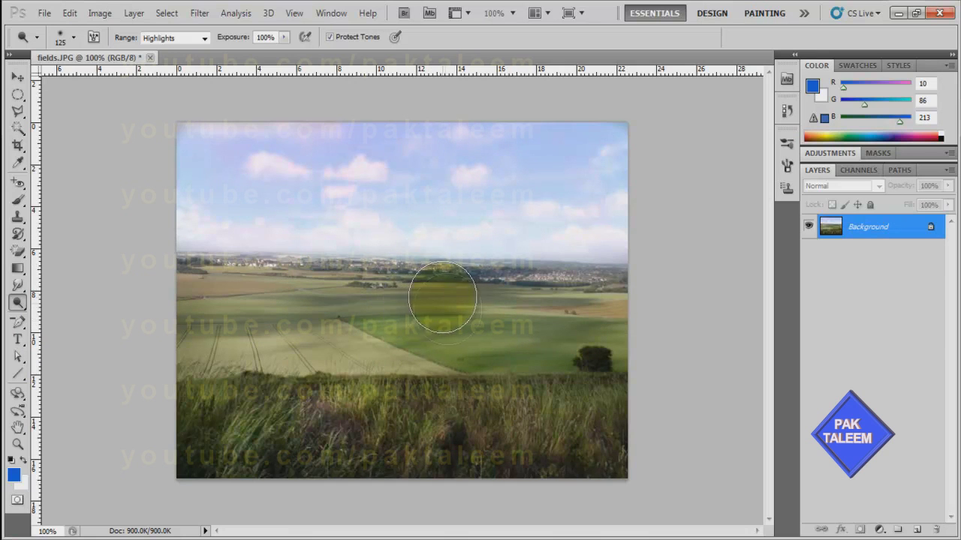
Dodge the highlights of the green field and the pale field in the middle of the photo.
mouse_move(426, 266)
mouse_down()
mouse_move(435, 321)
mouse_move(397, 325)
mouse_move(443, 331)
mouse_up()
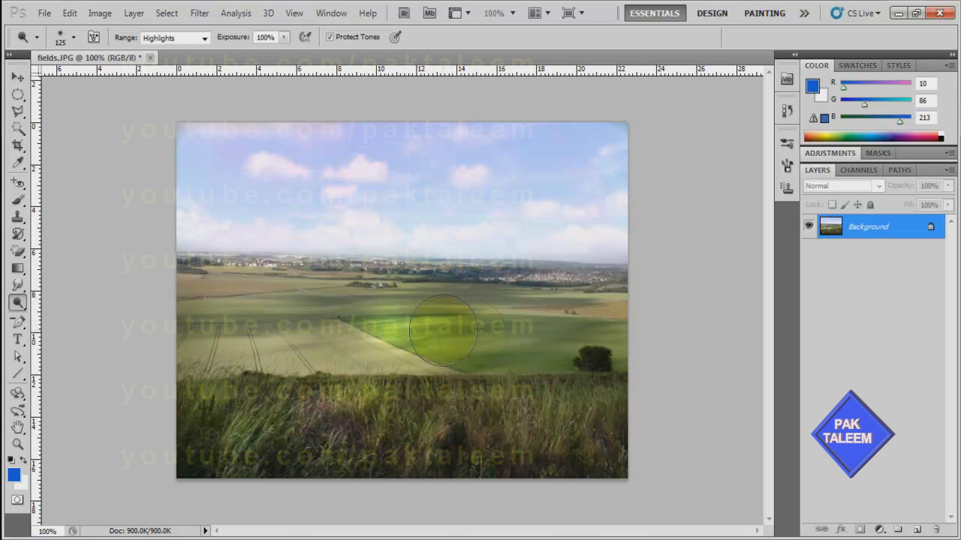
mouse_move(504, 329)
mouse_down()
mouse_move(539, 328)
mouse_move(213, 329)
mouse_up()
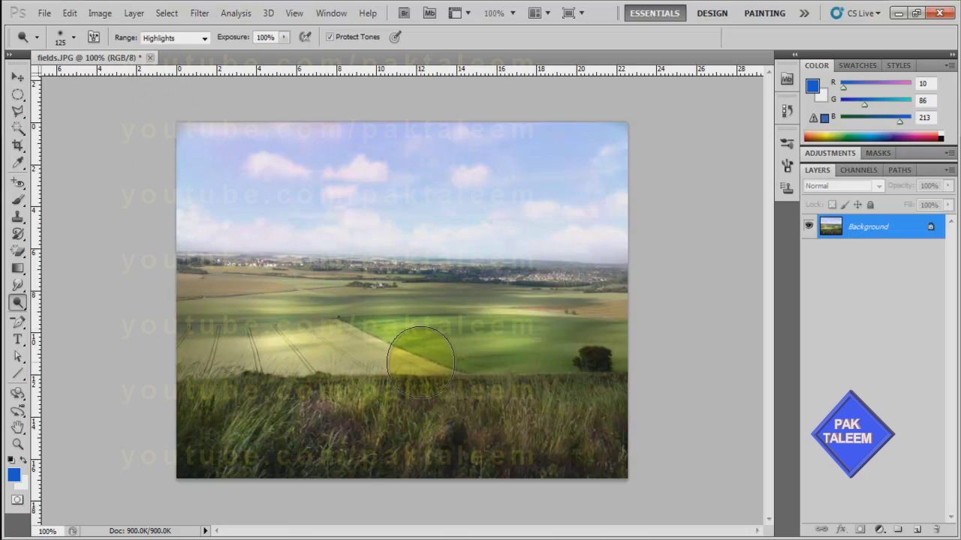
mouse_move(421, 362)
mouse_down()
mouse_move(368, 346)
mouse_move(232, 345)
mouse_move(246, 365)
mouse_up()
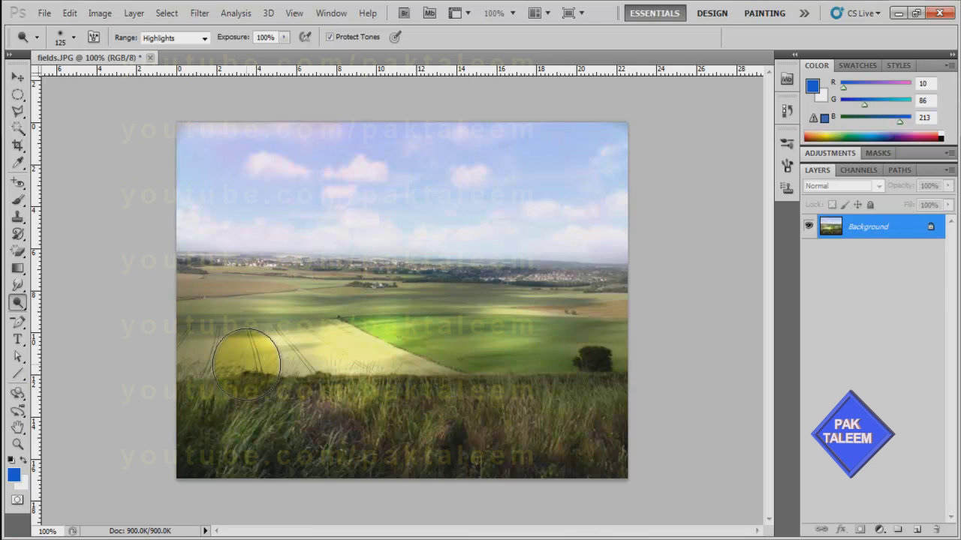
mouse_move(247, 364)
mouse_down()
mouse_move(230, 320)
mouse_move(182, 343)
mouse_up()
mouse_move(553, 322)
mouse_down()
mouse_move(563, 330)
mouse_move(561, 321)
mouse_move(428, 322)
mouse_move(450, 305)
mouse_move(403, 309)
mouse_up()
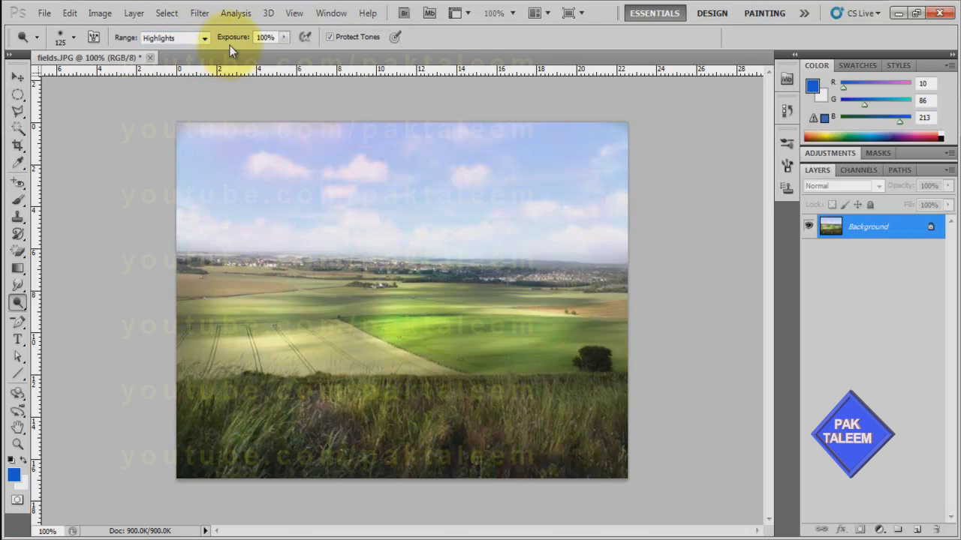
Lower the Dodge exposure to 57% and lighten the green field near the tree and the adjoining pale field.
click(283, 39)
drag(283, 54, 254, 57)
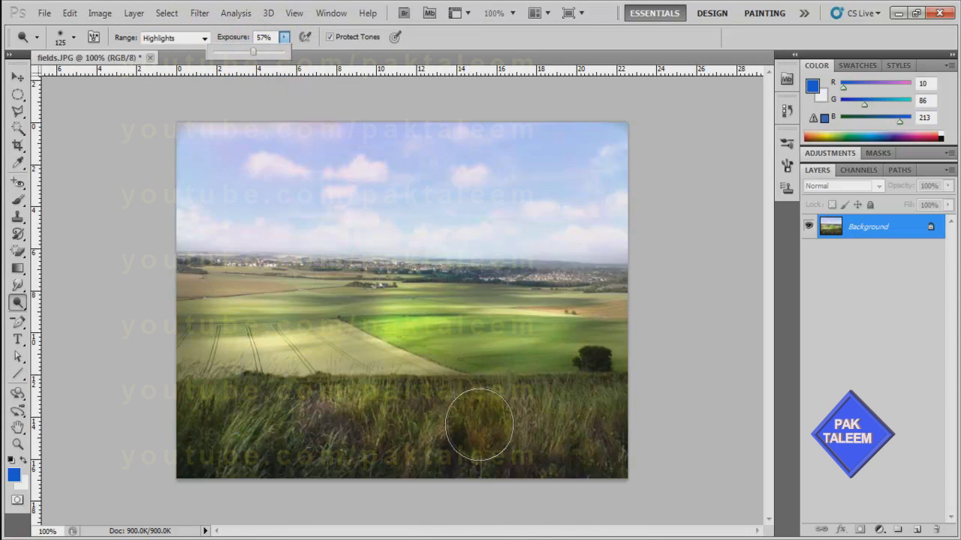
mouse_move(547, 336)
mouse_down()
mouse_move(421, 367)
mouse_move(363, 357)
mouse_up()
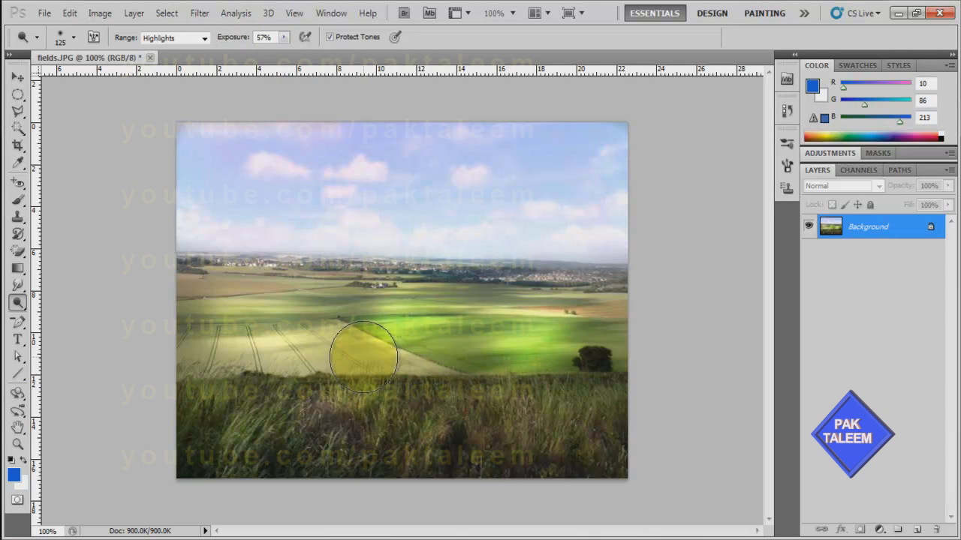
Turn on tablet pressure control for brush size and dodge highlights in the foreground grass.
click(396, 38)
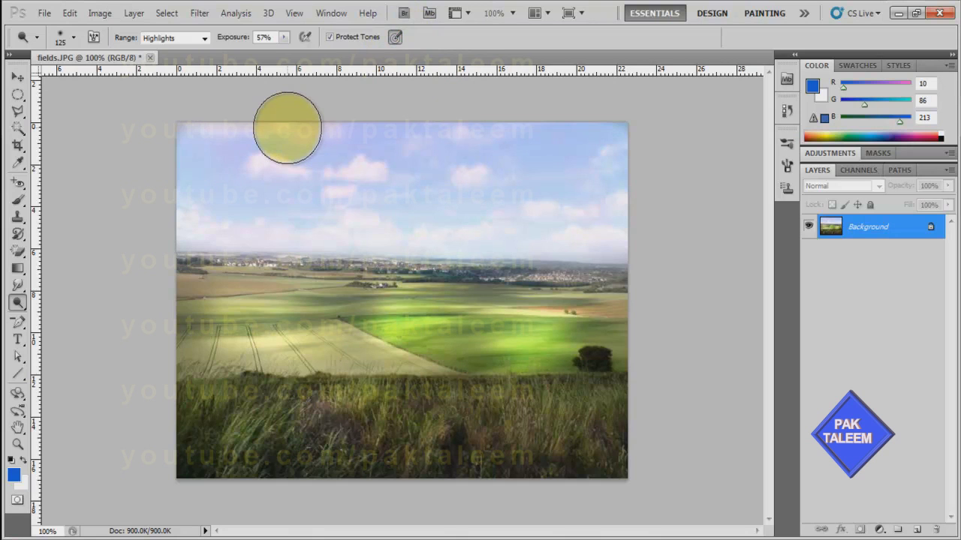
mouse_move(461, 398)
mouse_down()
mouse_move(448, 431)
mouse_move(476, 439)
mouse_move(446, 446)
mouse_move(457, 446)
mouse_move(387, 422)
mouse_move(371, 433)
mouse_move(558, 446)
mouse_move(396, 408)
mouse_move(365, 418)
mouse_move(397, 418)
mouse_move(384, 425)
mouse_move(262, 406)
mouse_up()
mouse_move(233, 416)
mouse_down()
mouse_move(213, 436)
mouse_move(242, 431)
mouse_move(242, 469)
mouse_move(295, 435)
mouse_up()
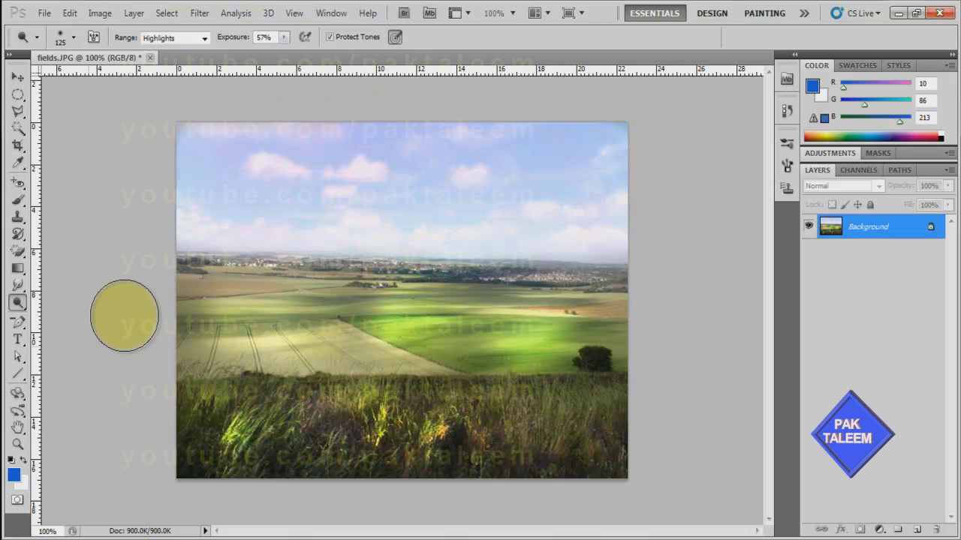
Burn the midtones of the foreground grass and pale field at 100% exposure, enlarging the Burn brush to 80 px.
right_click(19, 305)
click(72, 315)
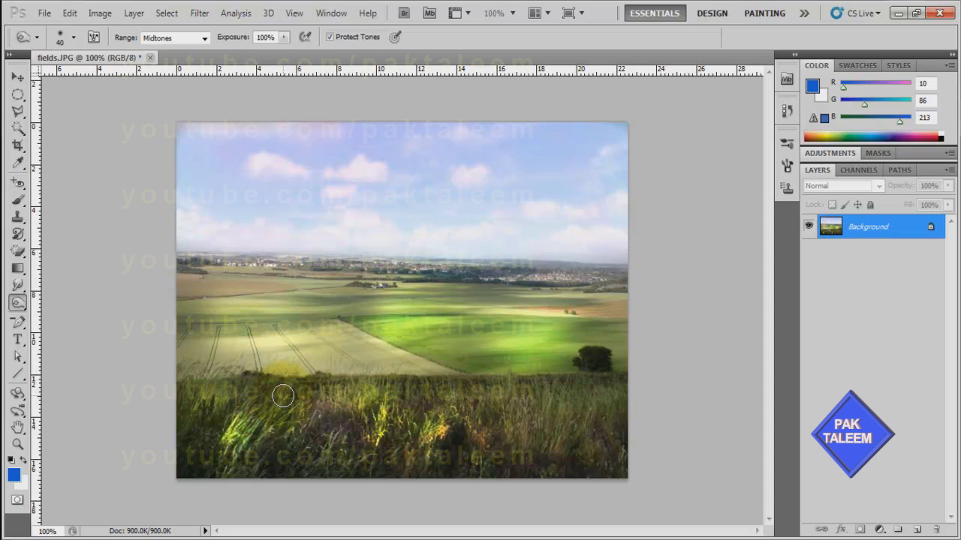
drag(302, 404, 313, 454)
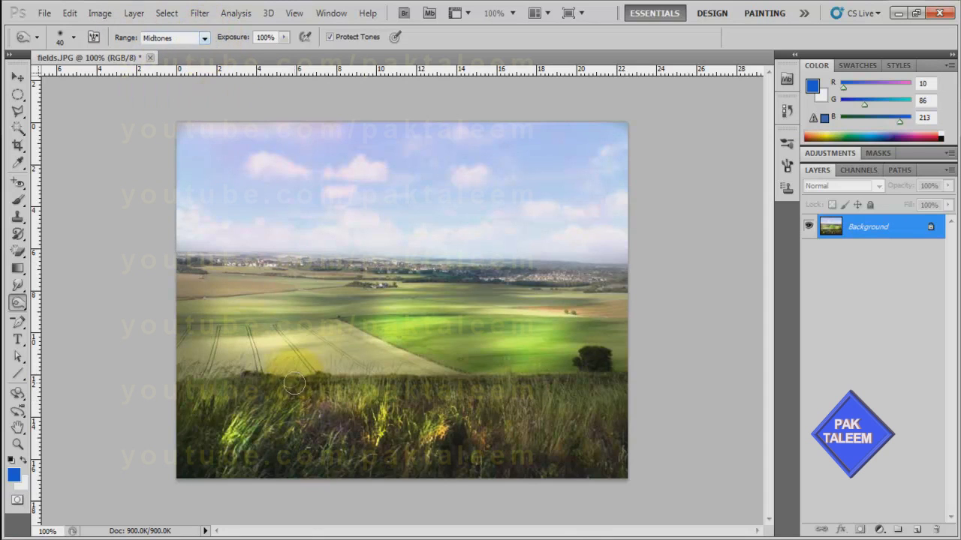
key(bracketright)
key(bracketright)
key(bracketright)
key(bracketright)
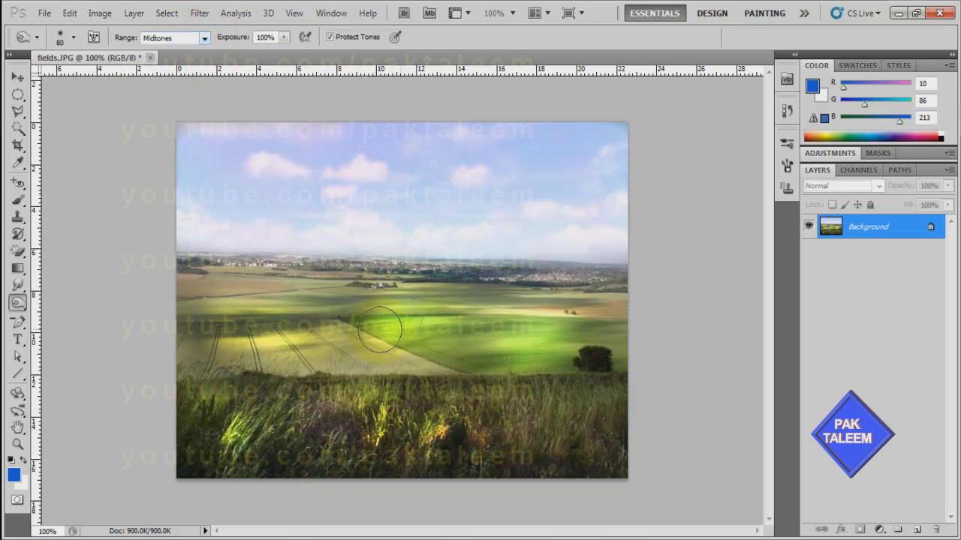
Set the Burn range to Highlights and darken the sky and clouds across the full width of the photo.
click(205, 39)
click(175, 74)
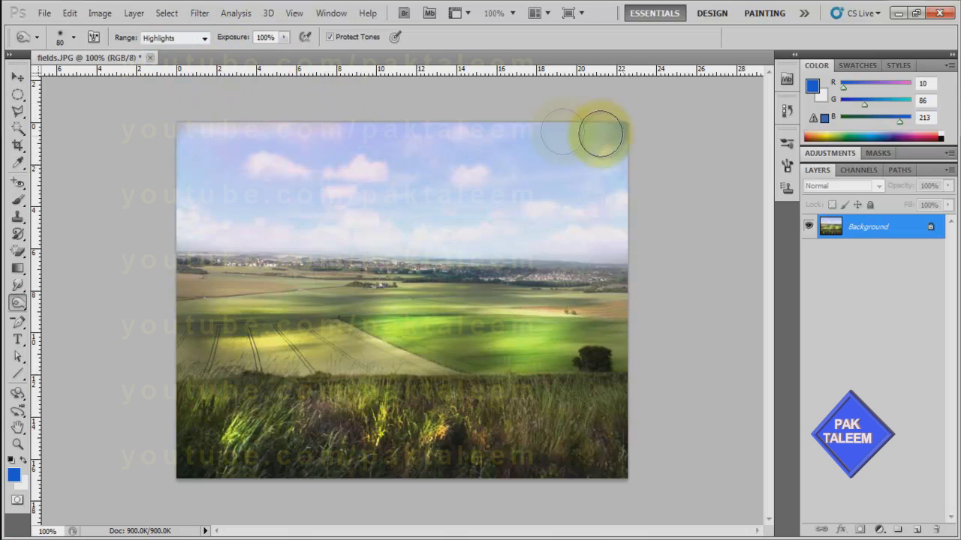
drag(214, 172, 686, 172)
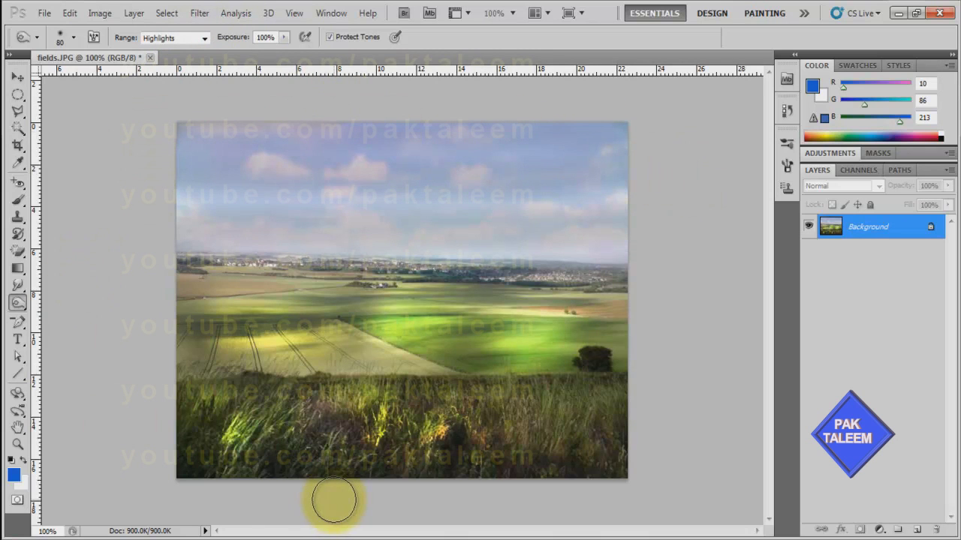
mouse_move(590, 207)
mouse_down()
mouse_move(164, 236)
mouse_move(310, 170)
mouse_move(273, 211)
mouse_move(219, 206)
mouse_move(284, 188)
mouse_move(447, 178)
mouse_move(636, 185)
mouse_move(584, 222)
mouse_move(202, 216)
mouse_up()
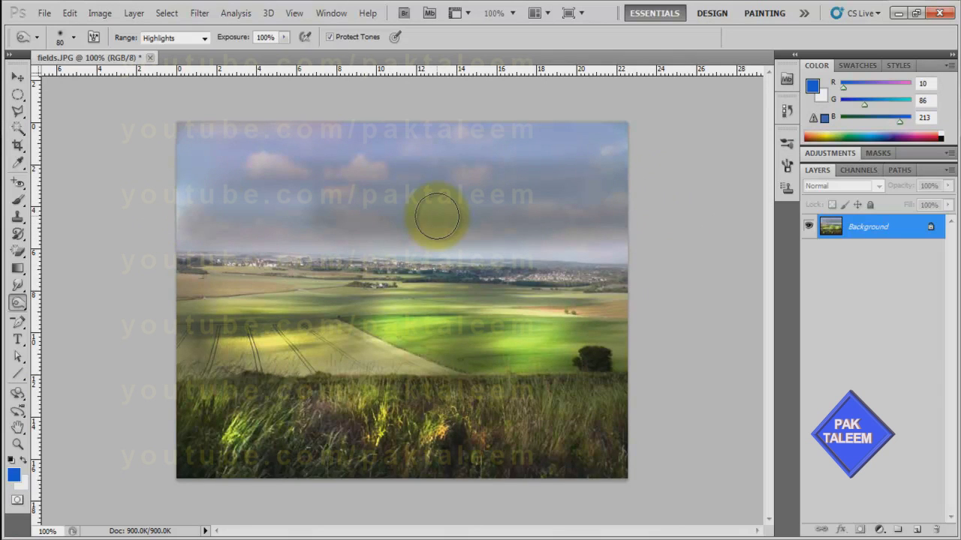
Desaturate the right-hand part of the sky with a 65 px Sponge brush at 50% flow.
click(19, 304)
click(72, 331)
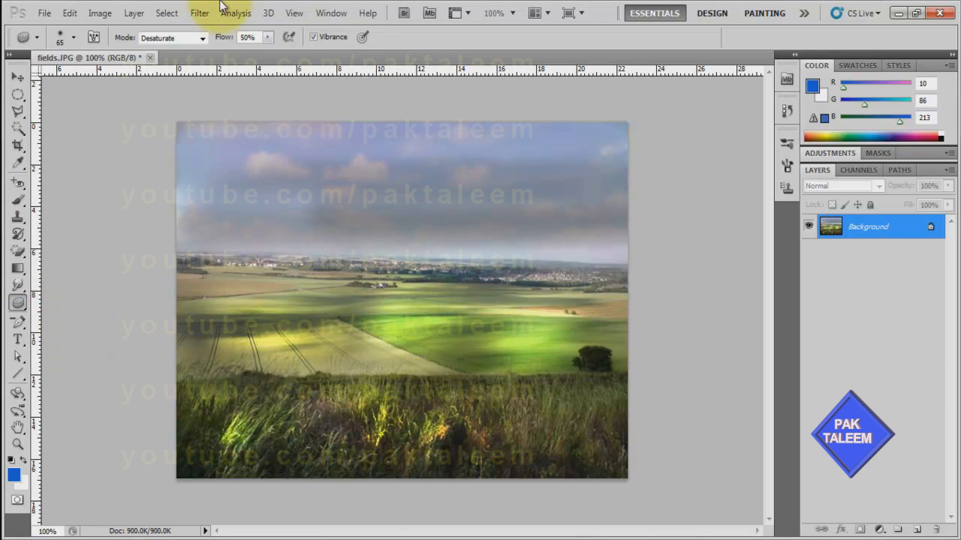
click(205, 36)
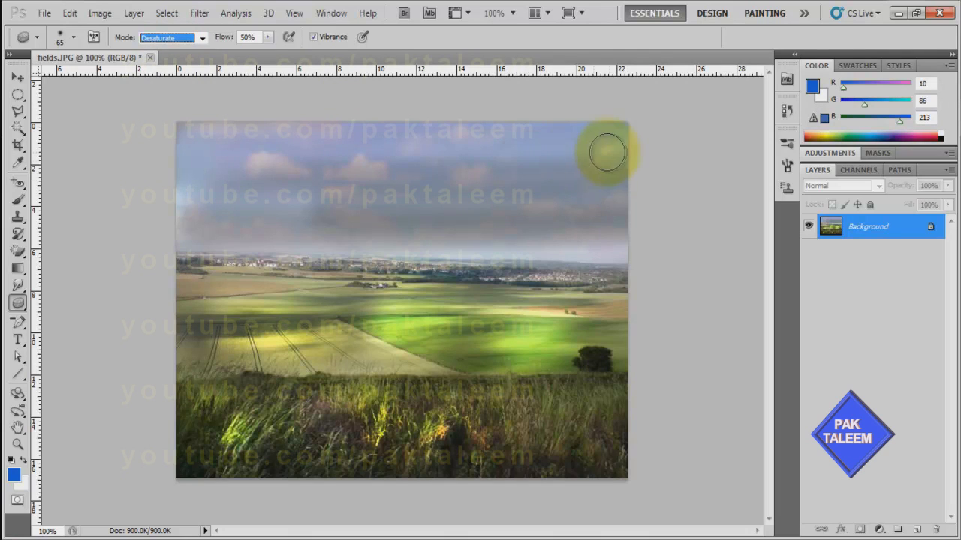
mouse_move(611, 144)
mouse_down()
mouse_move(504, 168)
mouse_move(571, 143)
mouse_move(478, 157)
mouse_move(568, 135)
mouse_move(498, 147)
mouse_move(501, 129)
mouse_move(489, 136)
mouse_move(529, 136)
mouse_move(478, 146)
mouse_move(429, 129)
mouse_move(387, 135)
mouse_move(425, 119)
mouse_move(440, 129)
mouse_move(477, 175)
mouse_move(456, 184)
mouse_move(554, 184)
mouse_move(548, 201)
mouse_move(531, 209)
mouse_move(564, 184)
mouse_up()
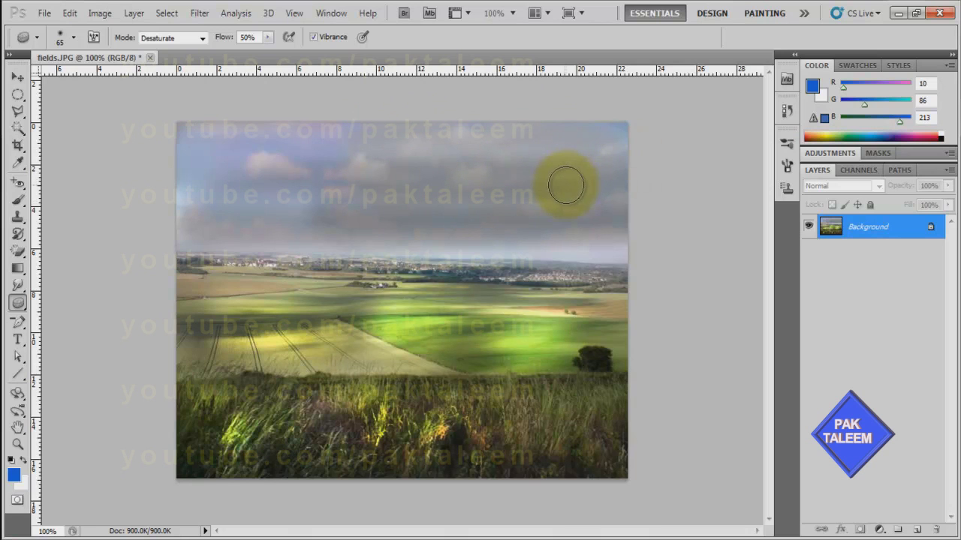
Switch the Sponge mode to Saturate and intensify the colours of the green field and foreground grass.
click(202, 38)
click(171, 61)
click(445, 194)
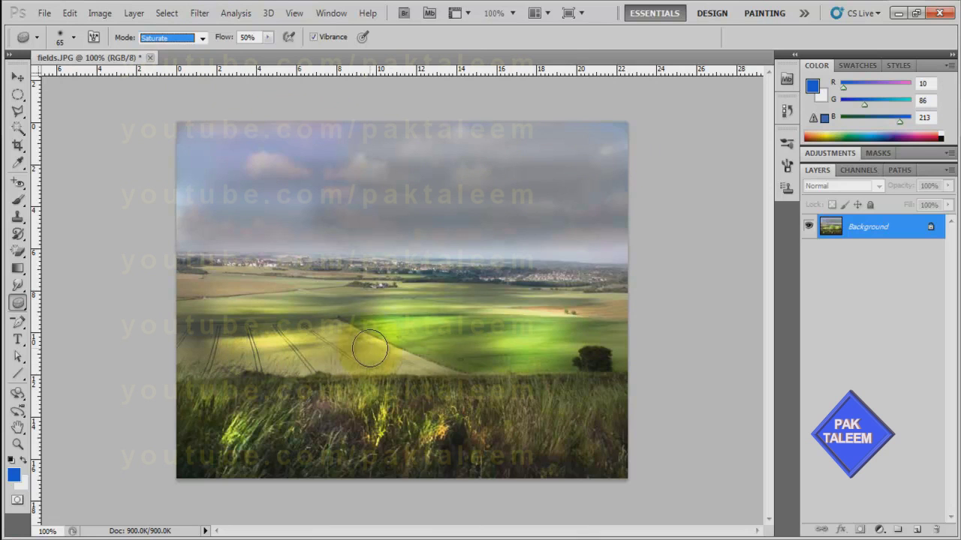
mouse_move(456, 343)
mouse_down()
mouse_move(502, 329)
mouse_move(446, 351)
mouse_move(462, 361)
mouse_move(452, 385)
mouse_move(480, 400)
mouse_up()
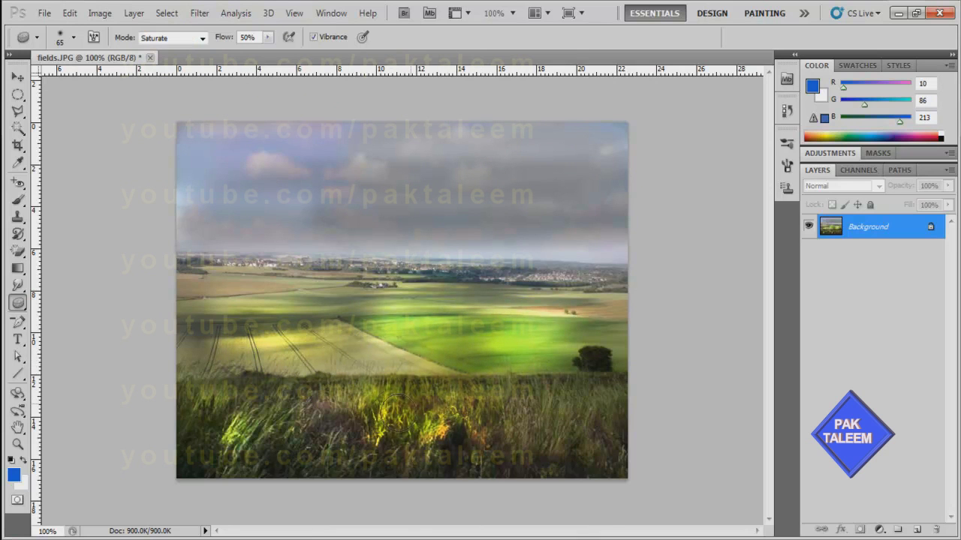
Return the Sponge mode to Desaturate and mute the colours of the green field down to the grass edge.
click(200, 39)
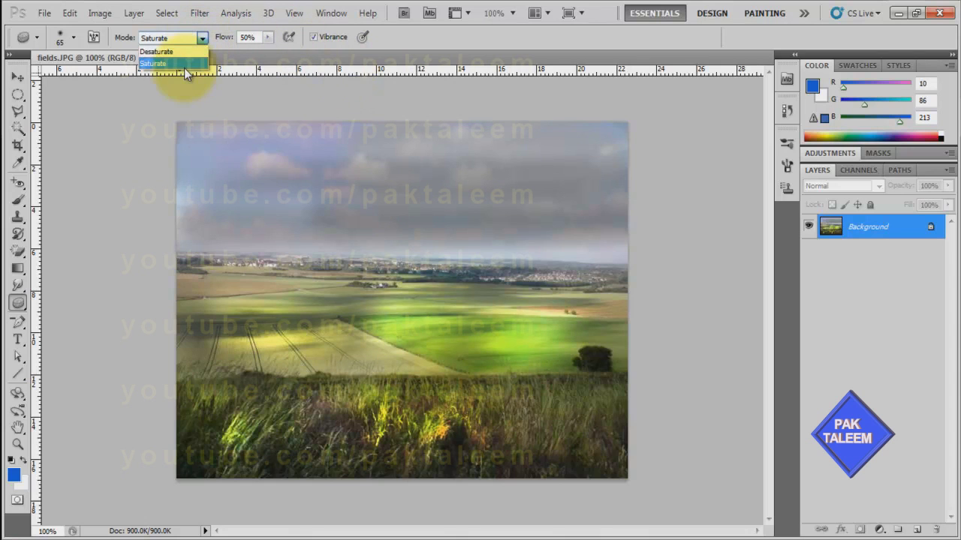
click(156, 51)
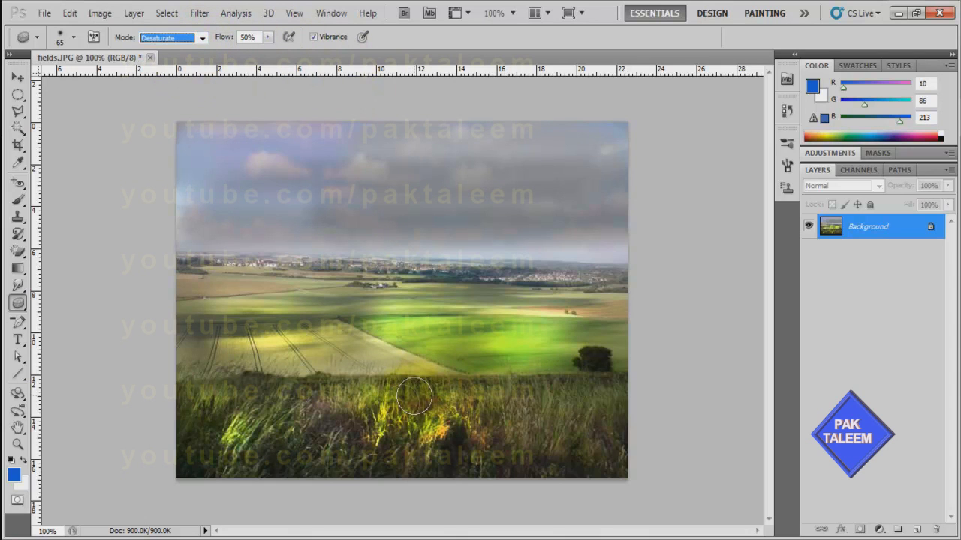
mouse_move(530, 332)
mouse_down()
mouse_move(481, 353)
mouse_move(520, 337)
mouse_move(487, 383)
mouse_up()
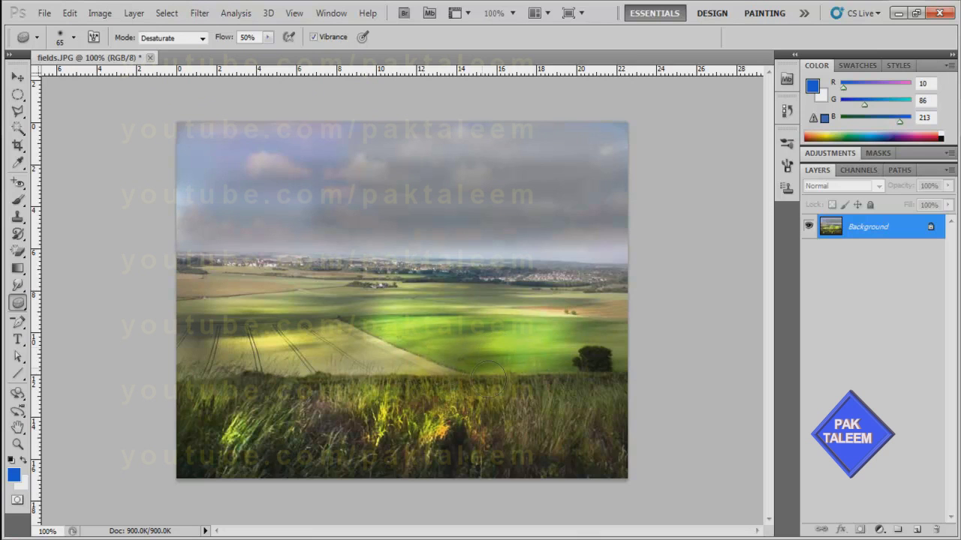